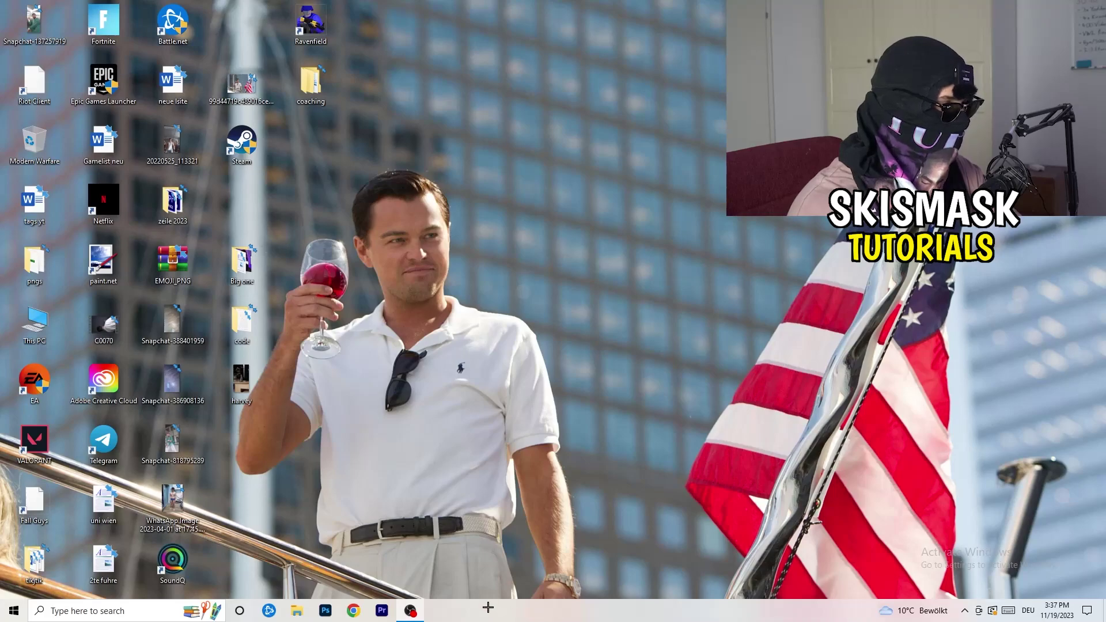
Open Task Manager and look at the task actions available for the Antimalware Service Executable background process.
right_click(543, 611)
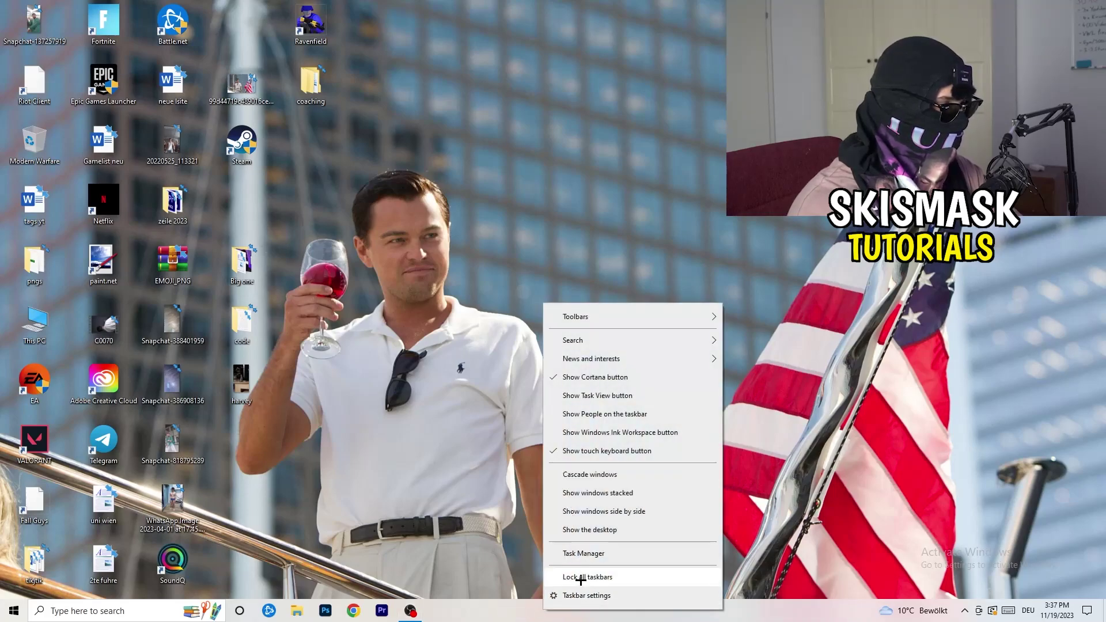
left_click(583, 554)
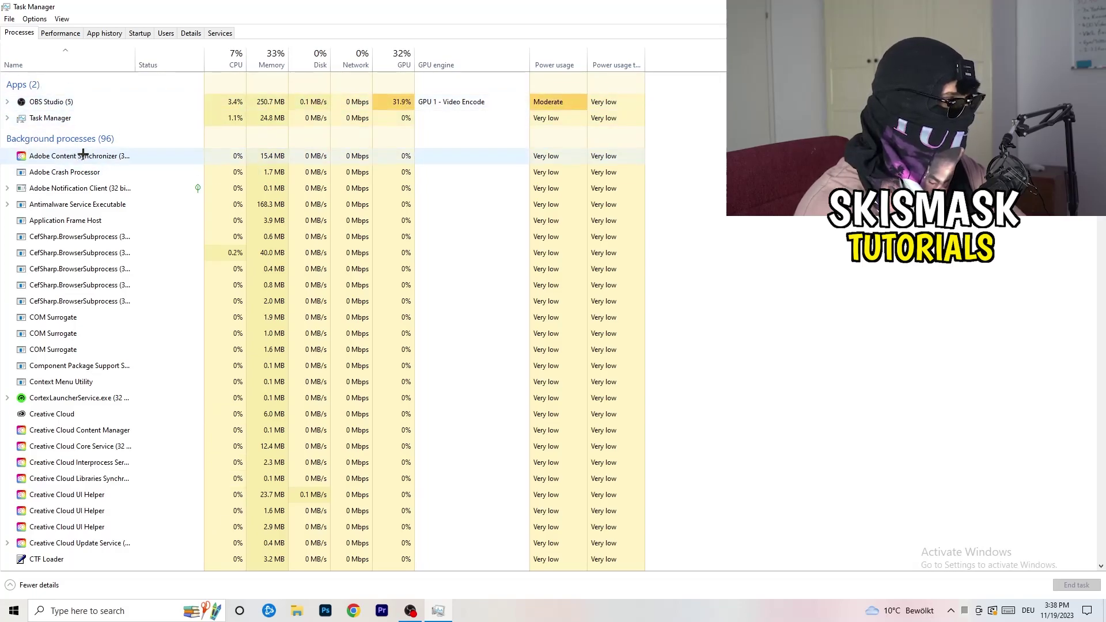
right_click(260, 205)
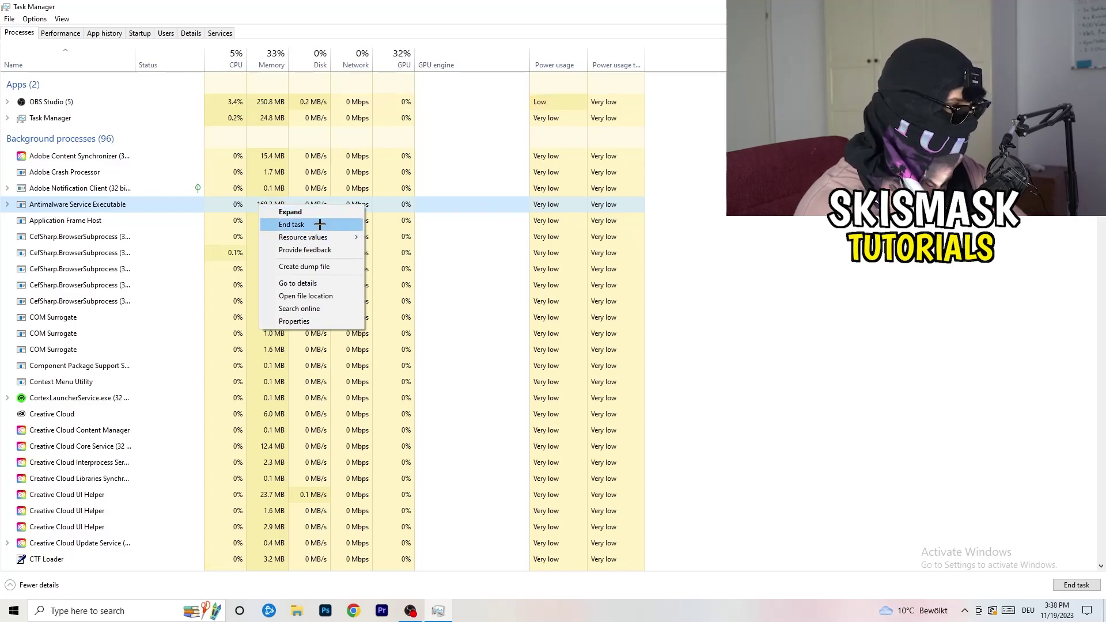
left_click(677, 182)
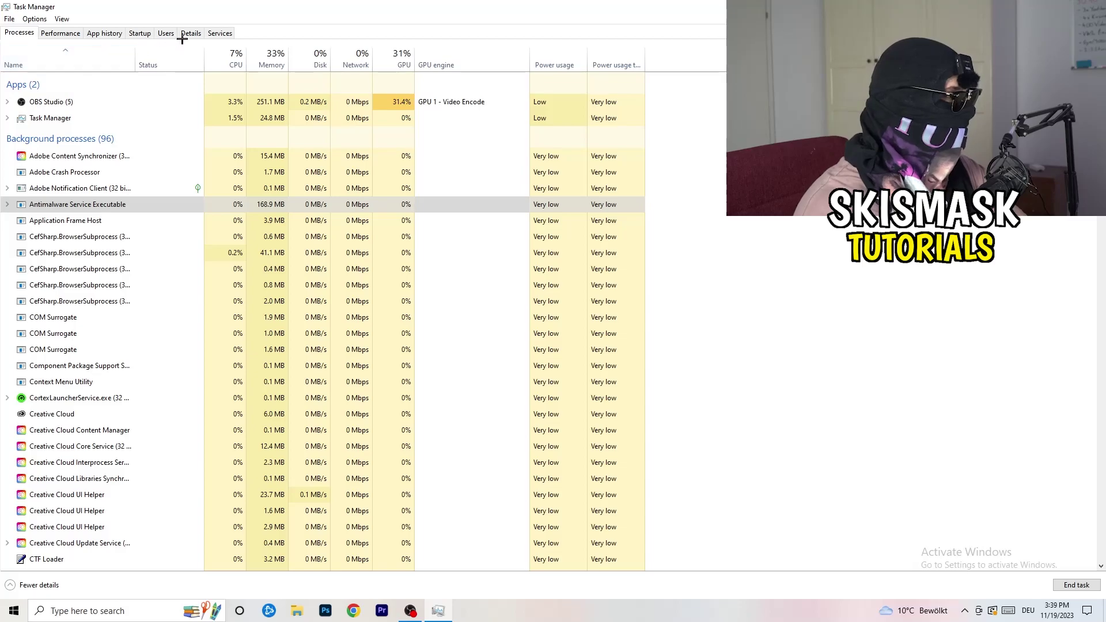
Review the startup apps and inspect the available actions for Dropbox, EA and File Association Helper.
left_click(140, 33)
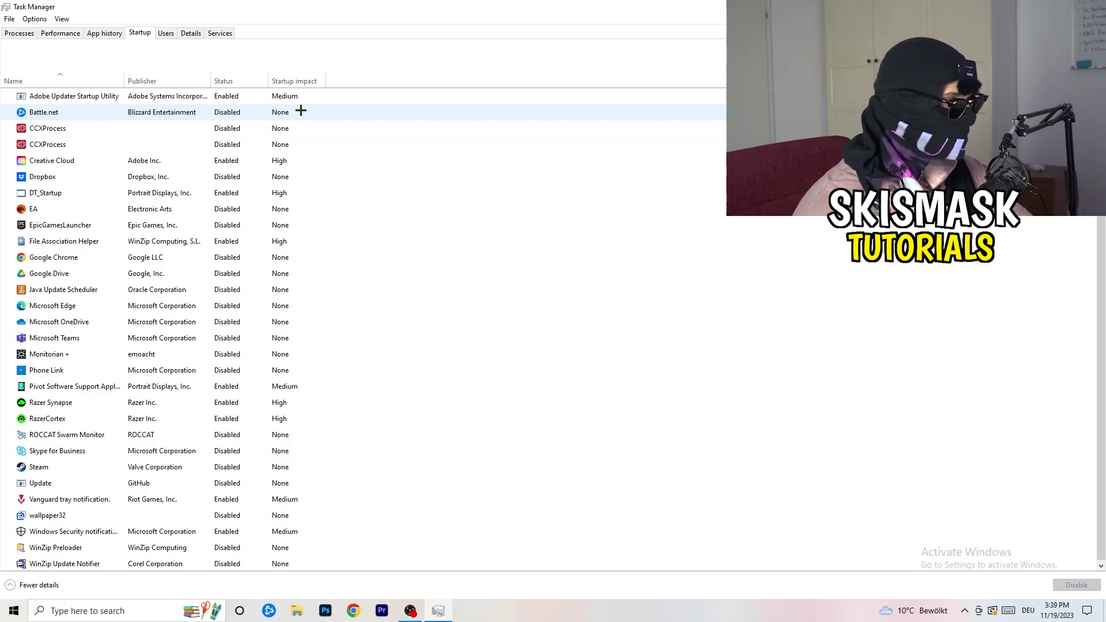
right_click(230, 175)
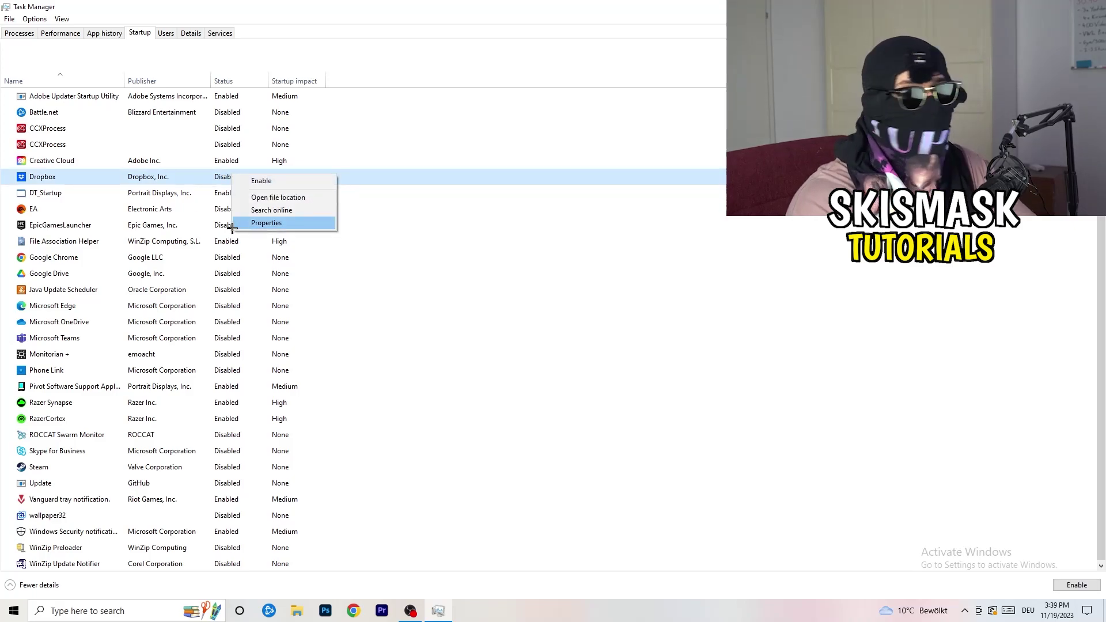
right_click(110, 210)
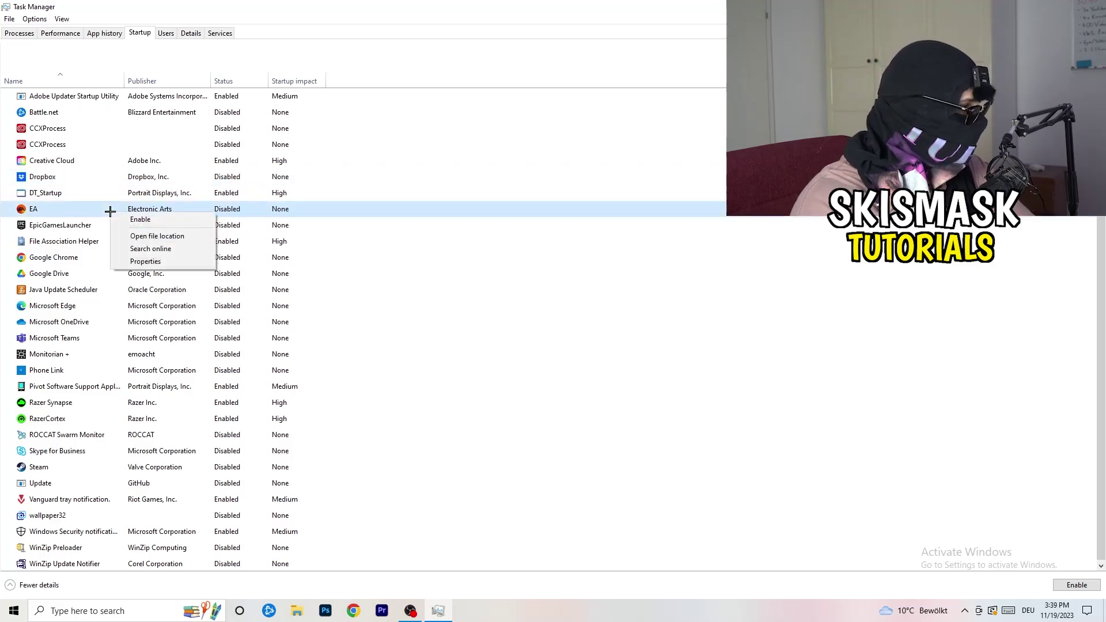
left_click(736, 300)
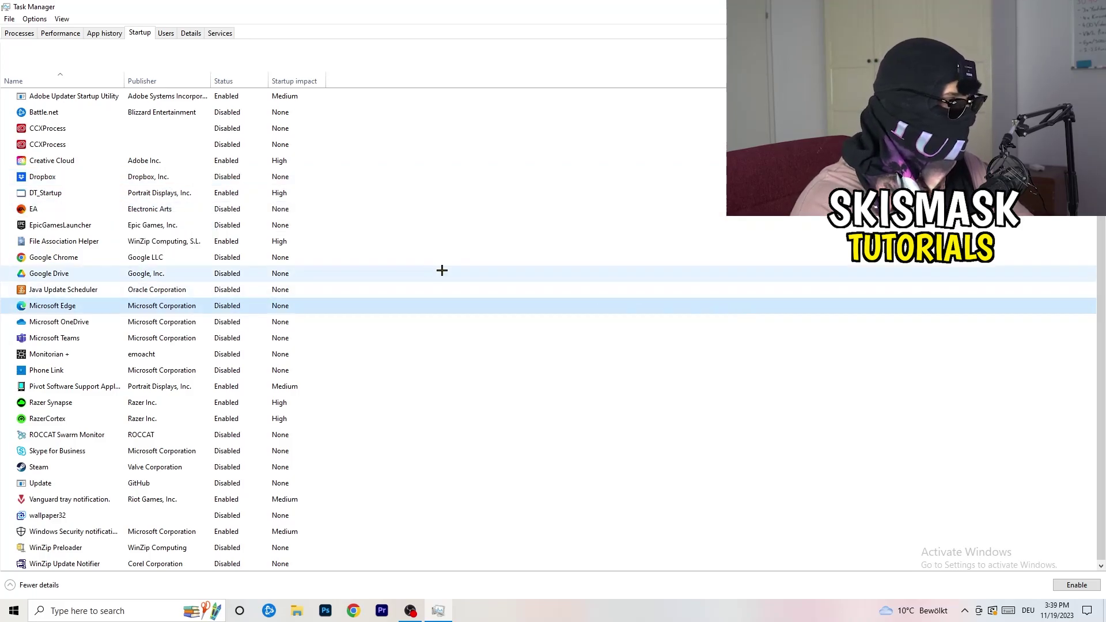
right_click(228, 244)
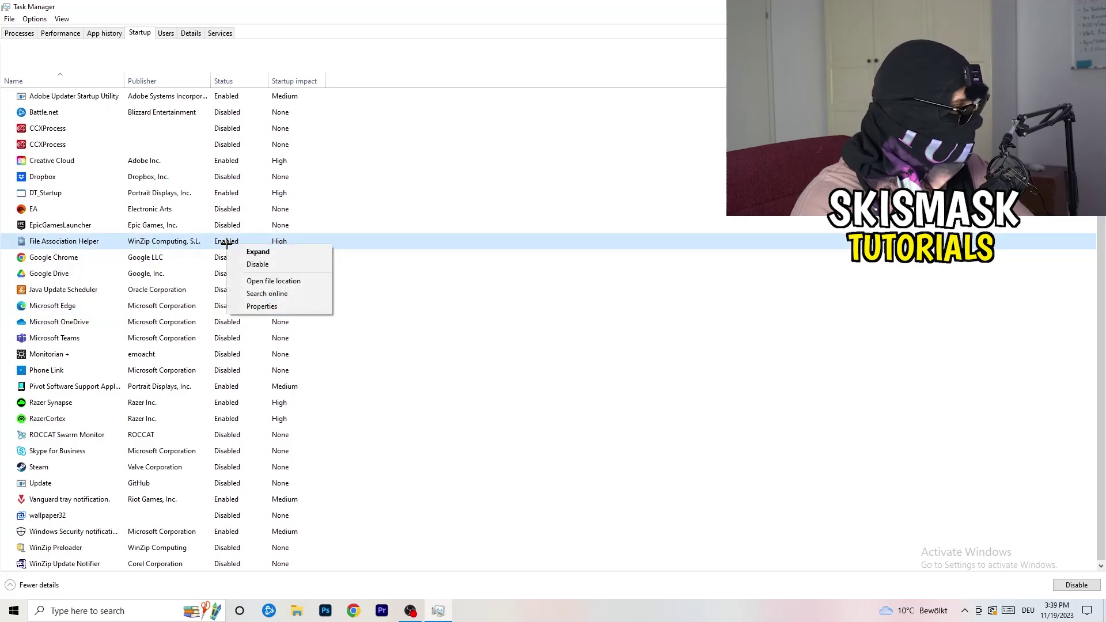
left_click(495, 288)
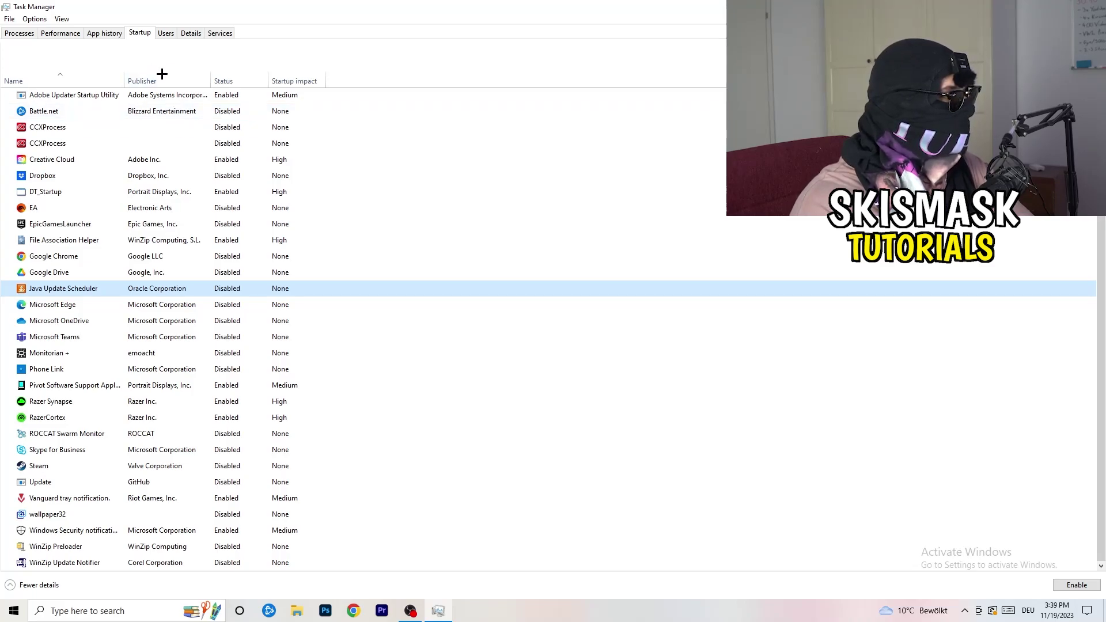
Check the performance graphs and the priority options of the Dropbox crash handler process, and close Task Manager.
left_click(61, 33)
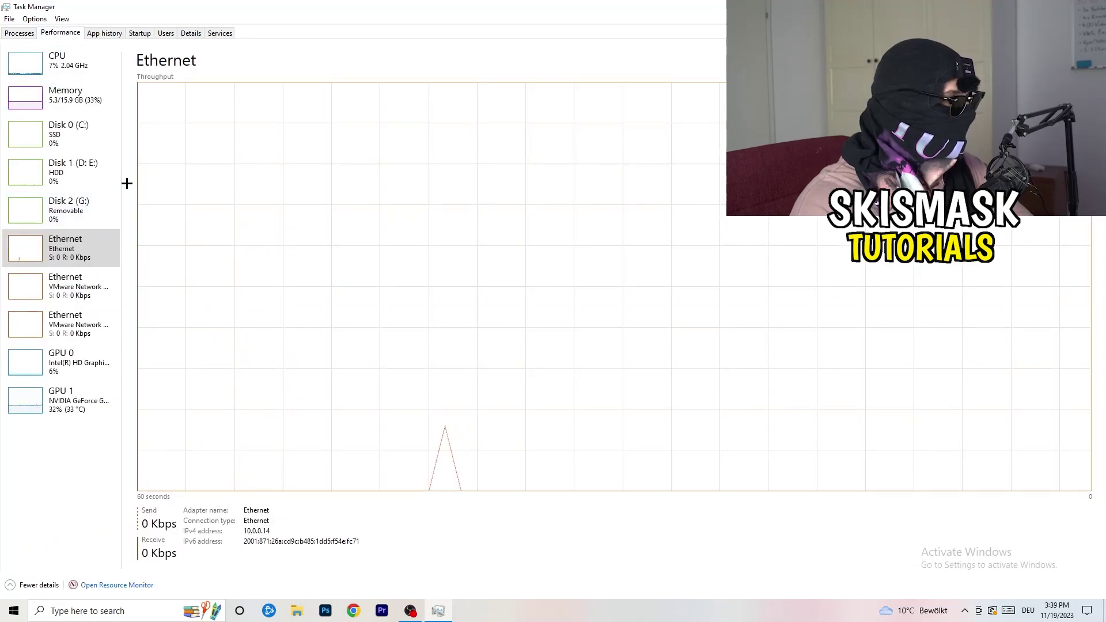
left_click(192, 34)
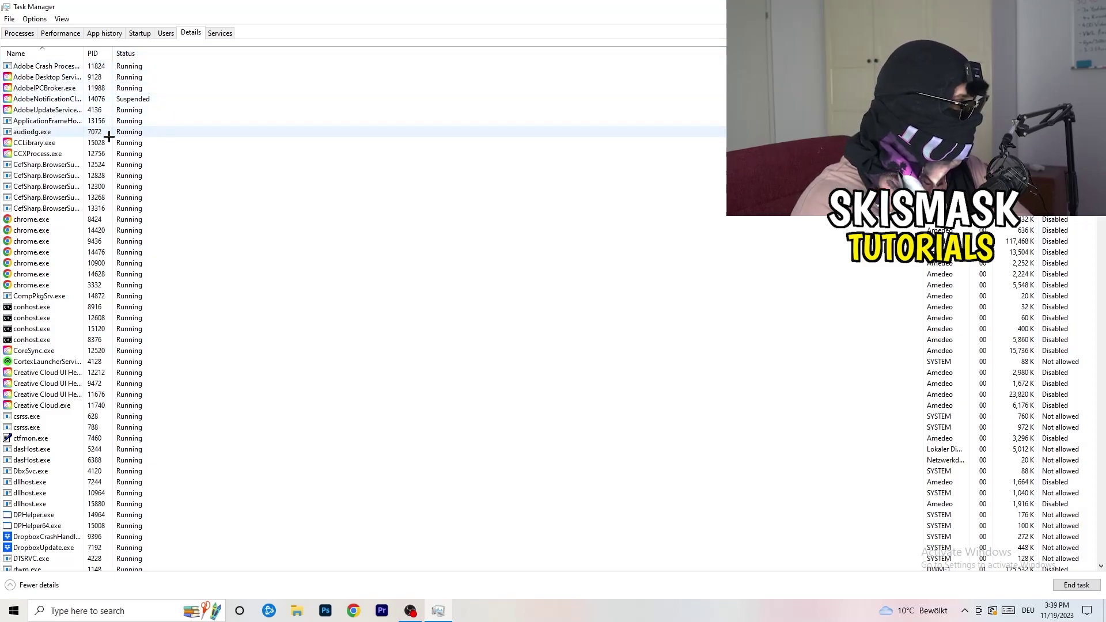
scroll(119, 288, "down", 6)
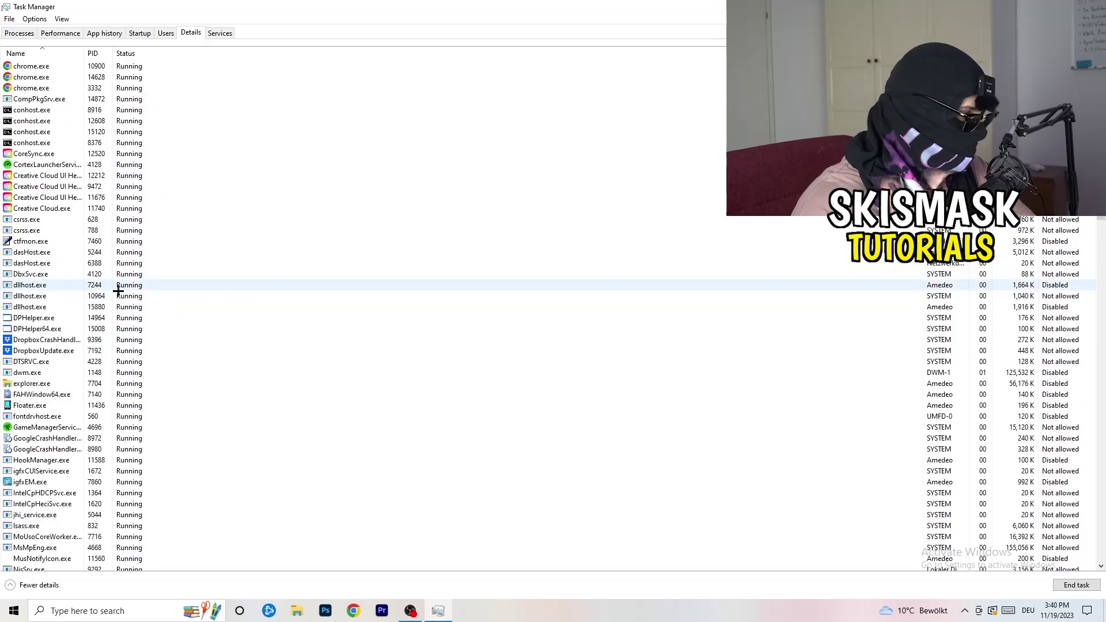
right_click(52, 344)
right_click(98, 341)
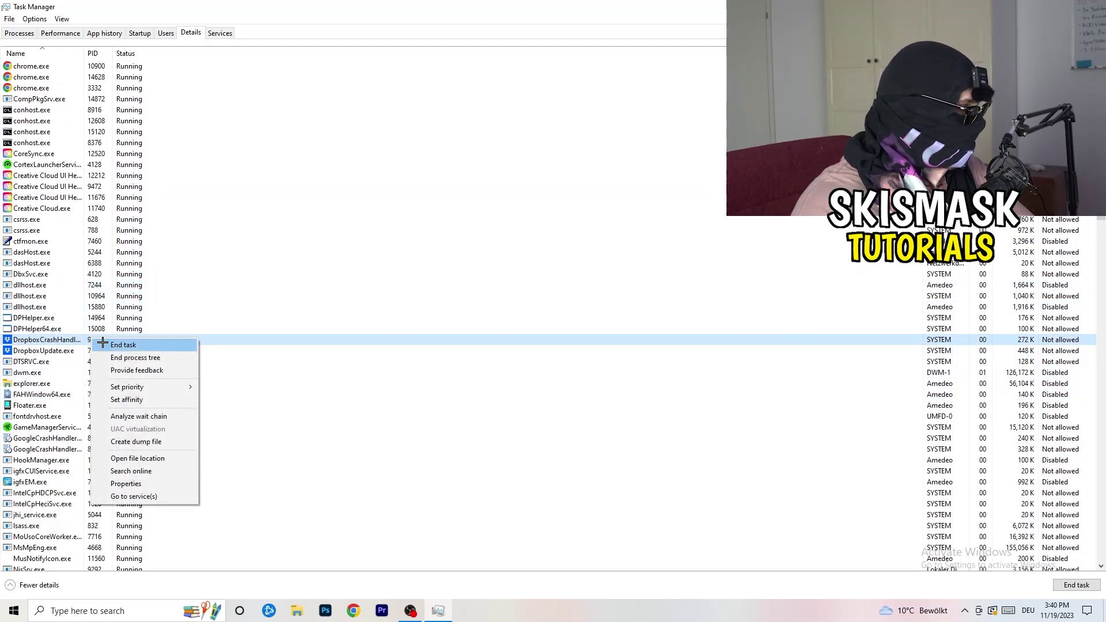
right_click(83, 340)
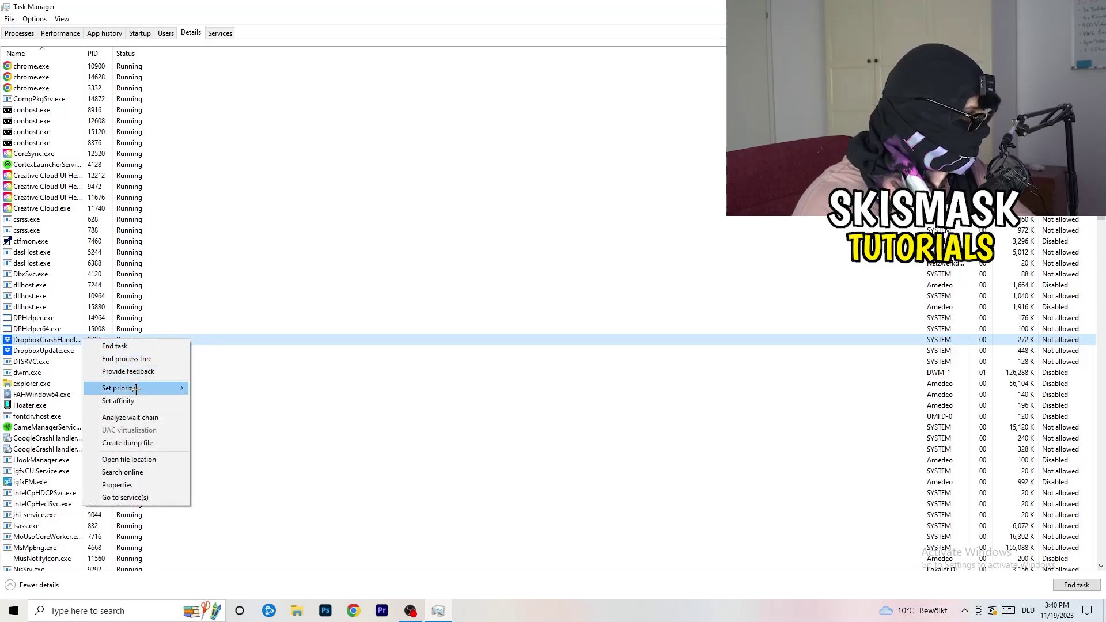
mouse_move(135, 389)
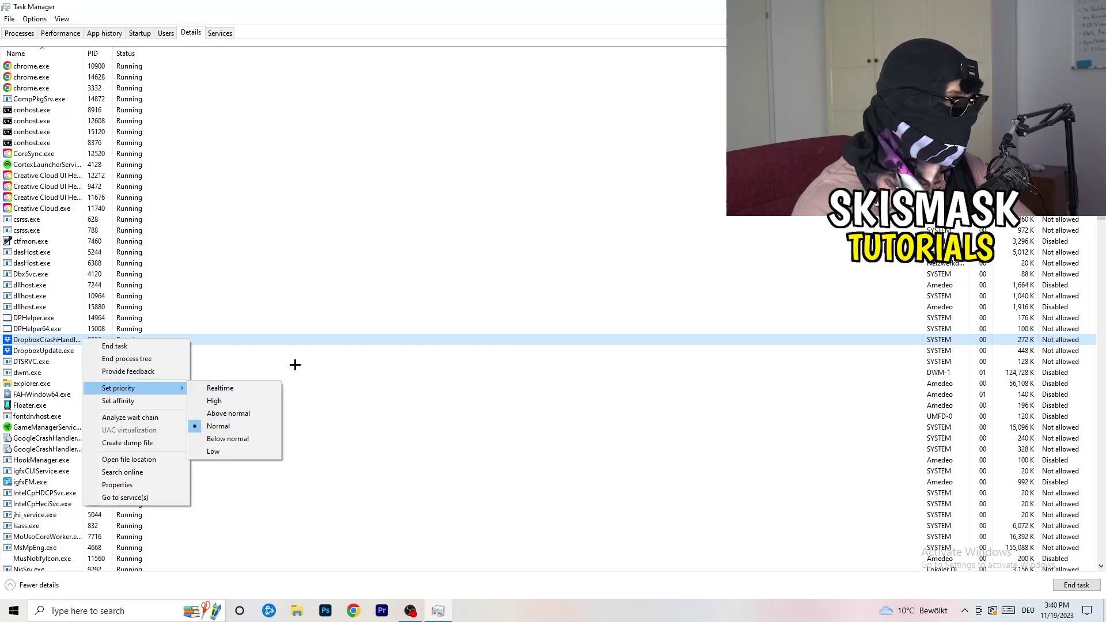
left_click(530, 34)
left_click(1091, 7)
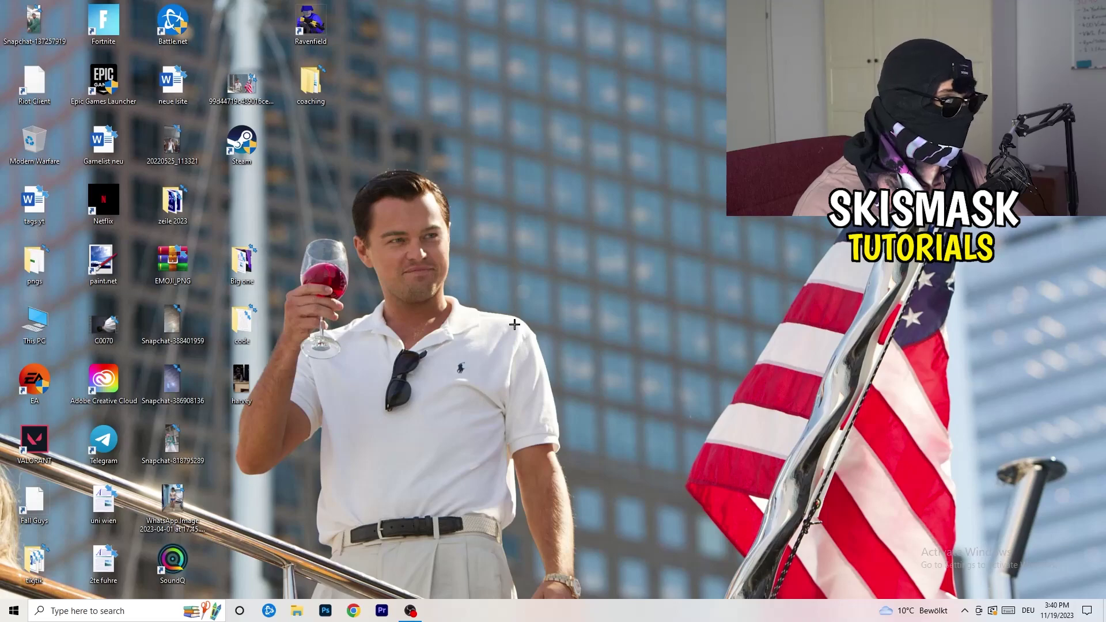
Search for "settings" to open Windows Settings and go to the System display settings.
left_click(14, 611)
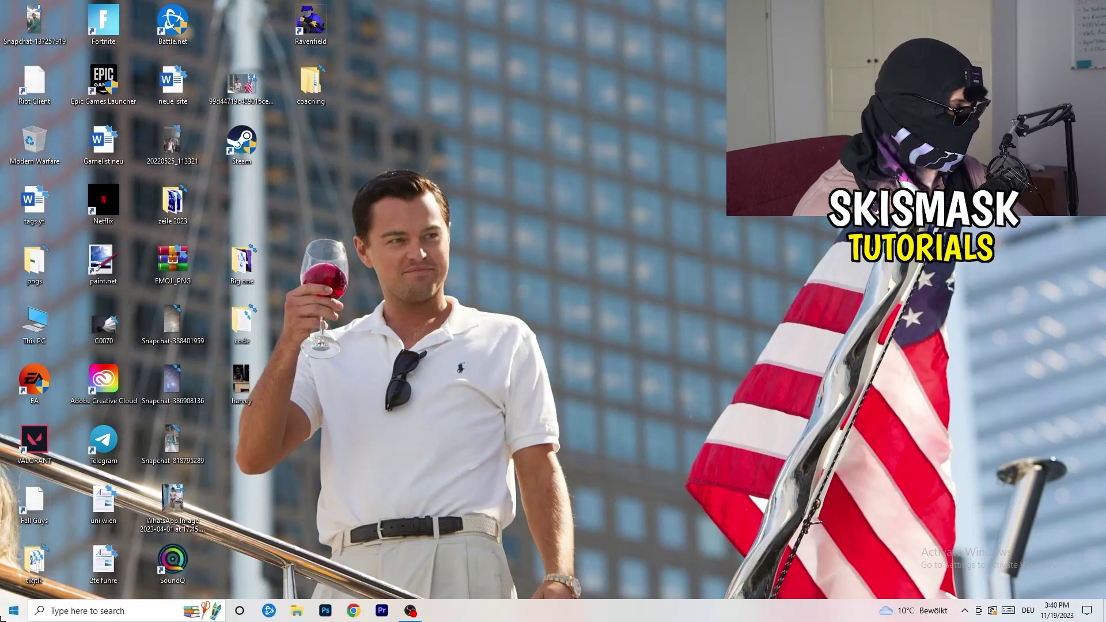
type("settings")
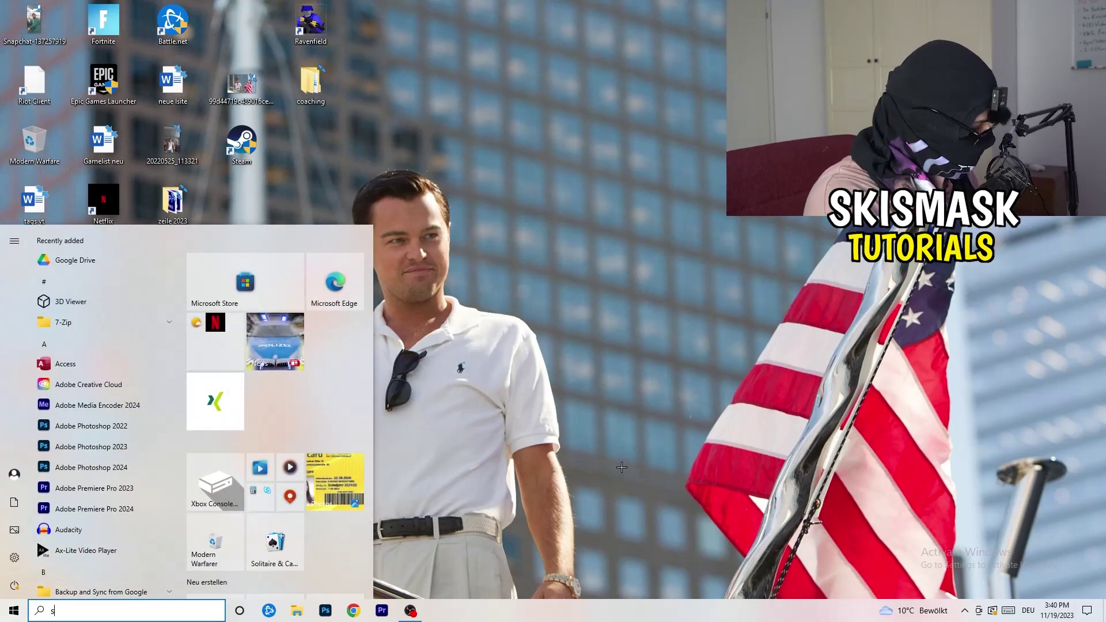
key("Return")
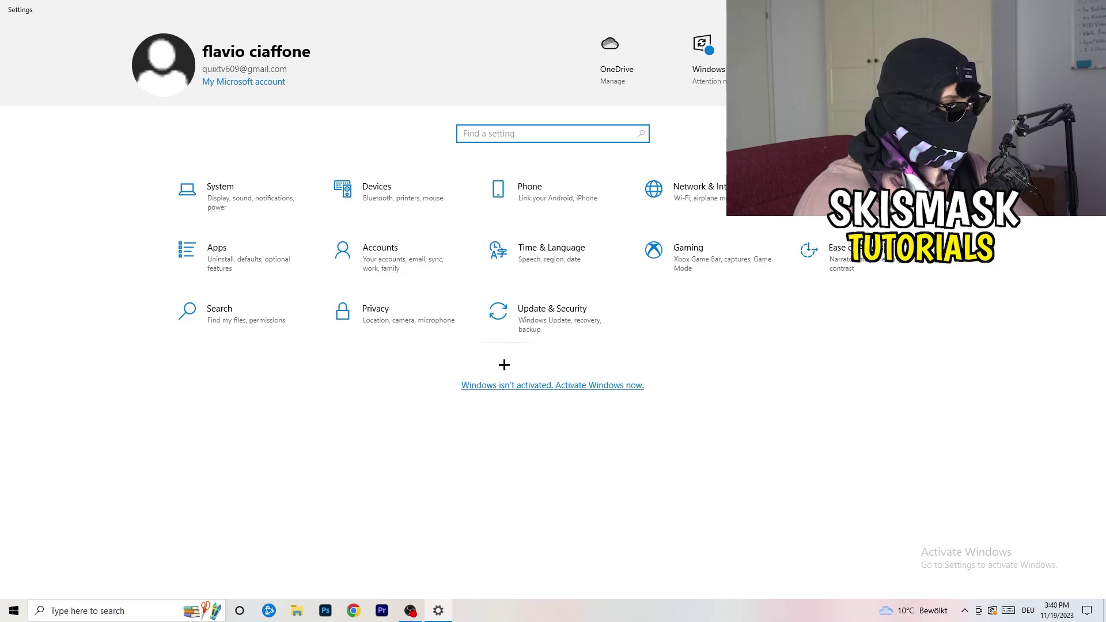
left_click(251, 206)
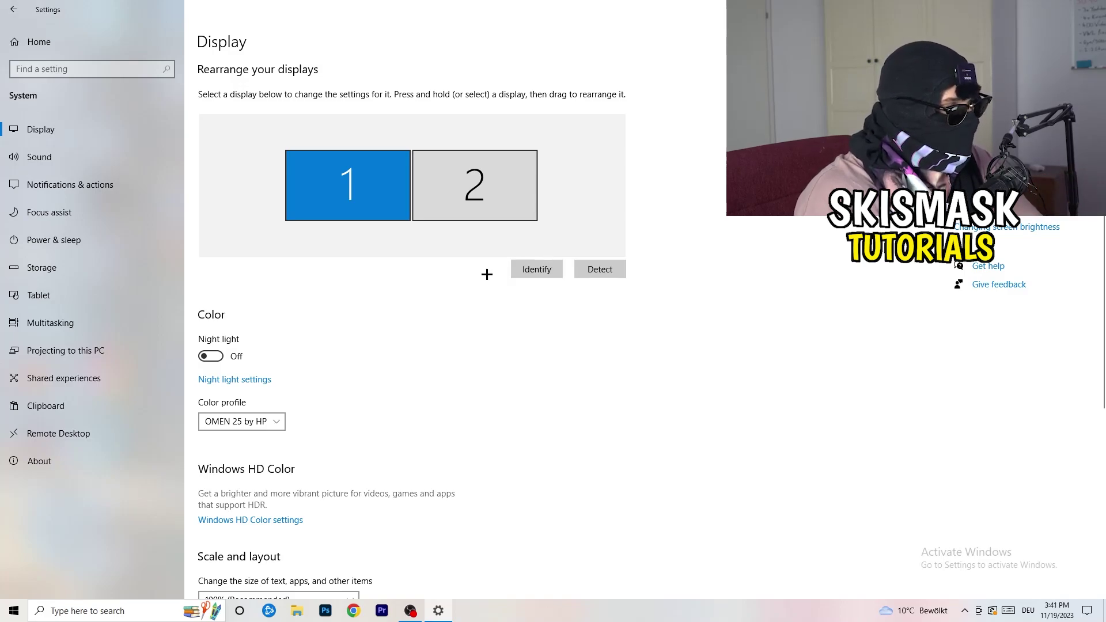
Examine the display scaling and display resolution options under Scale and layout without changing them.
scroll(390, 316, "down", 2)
scroll(390, 316, "up", 2)
scroll(391, 316, "down", 5)
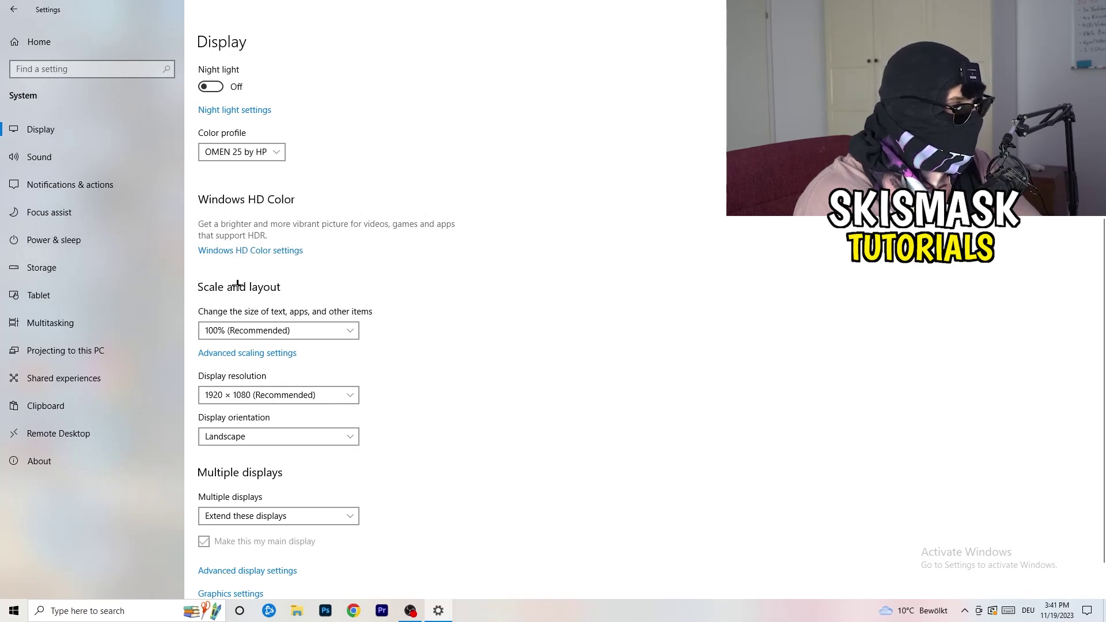
left_click(340, 327)
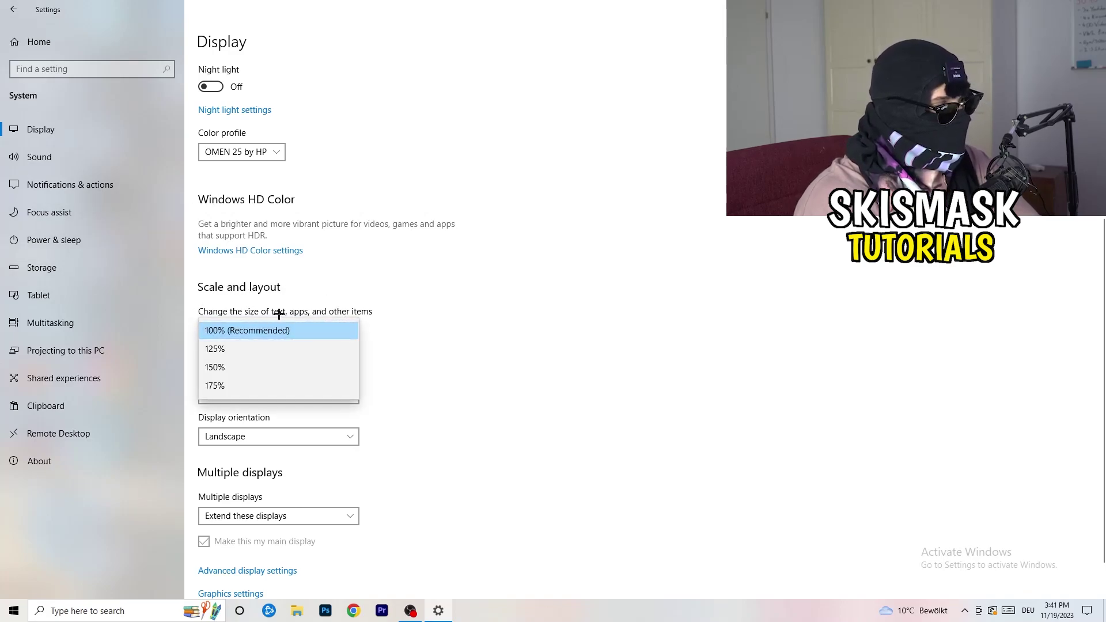
left_click(393, 310)
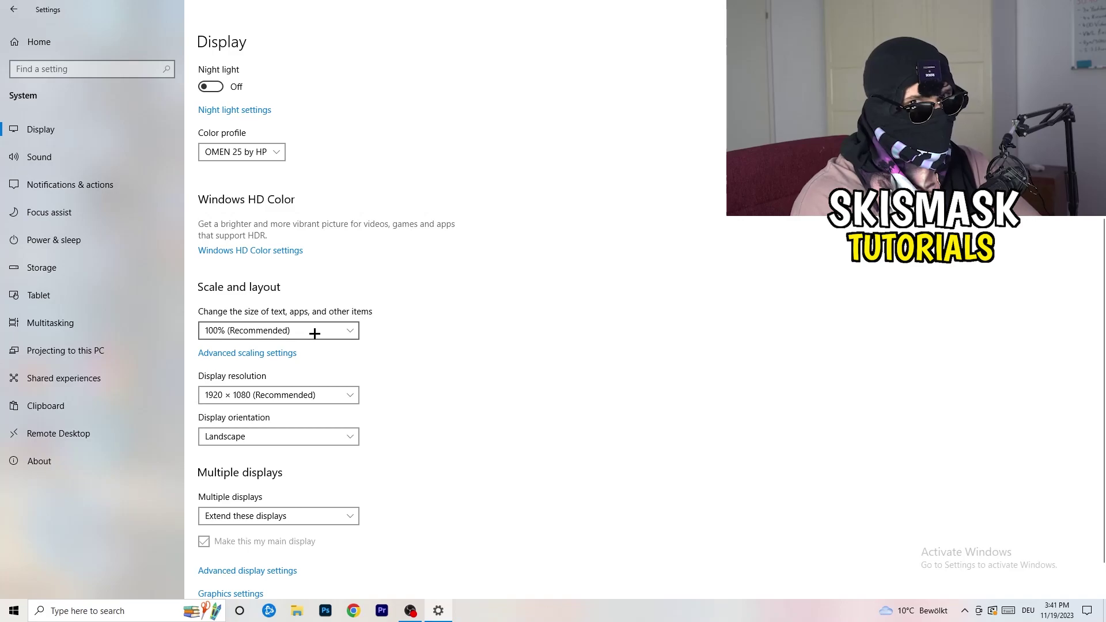
scroll(305, 340, "down", 2)
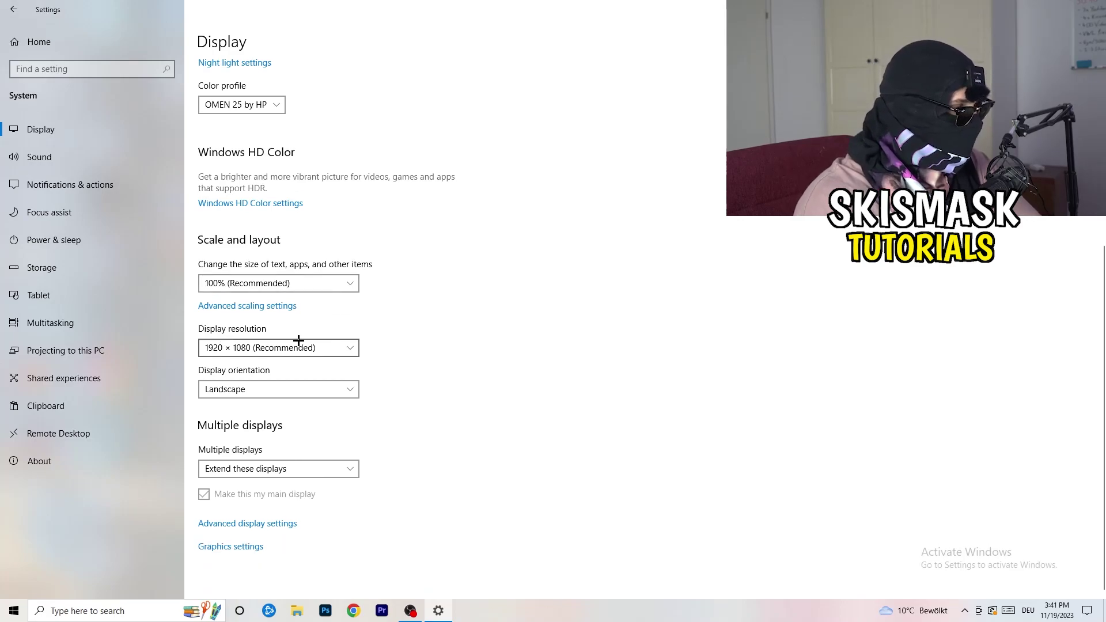
key("space")
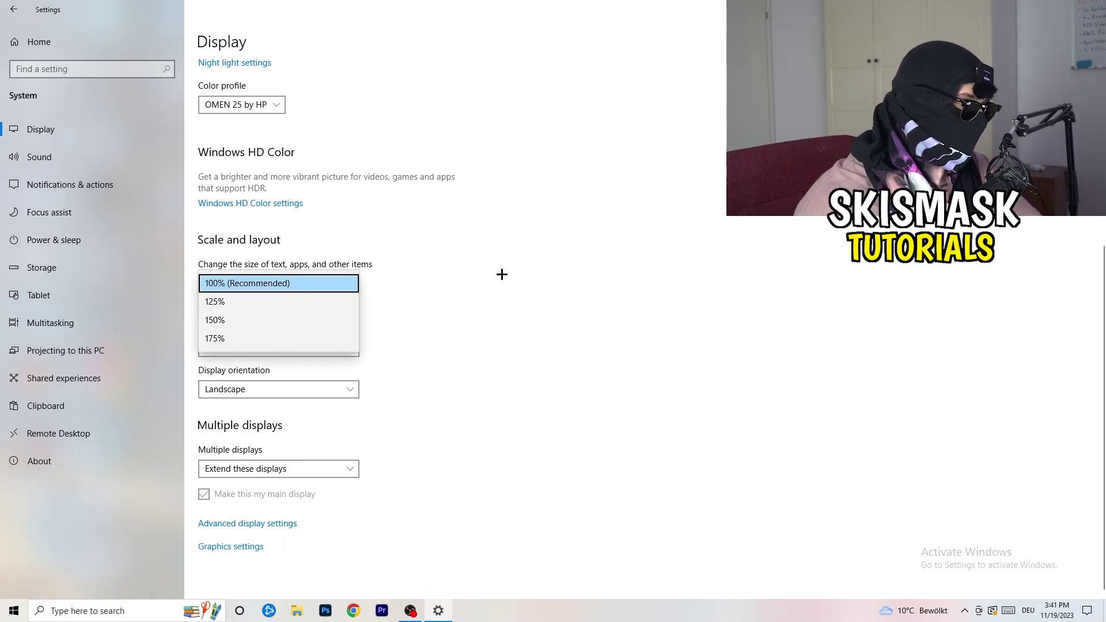
left_click(501, 274)
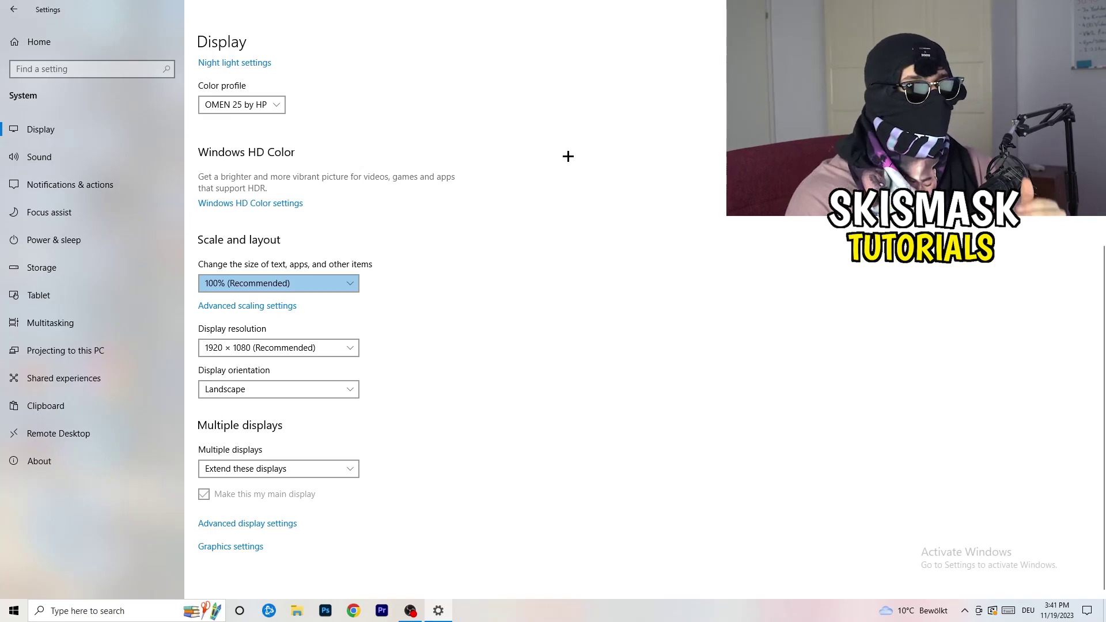
left_click(326, 347)
left_click(400, 328)
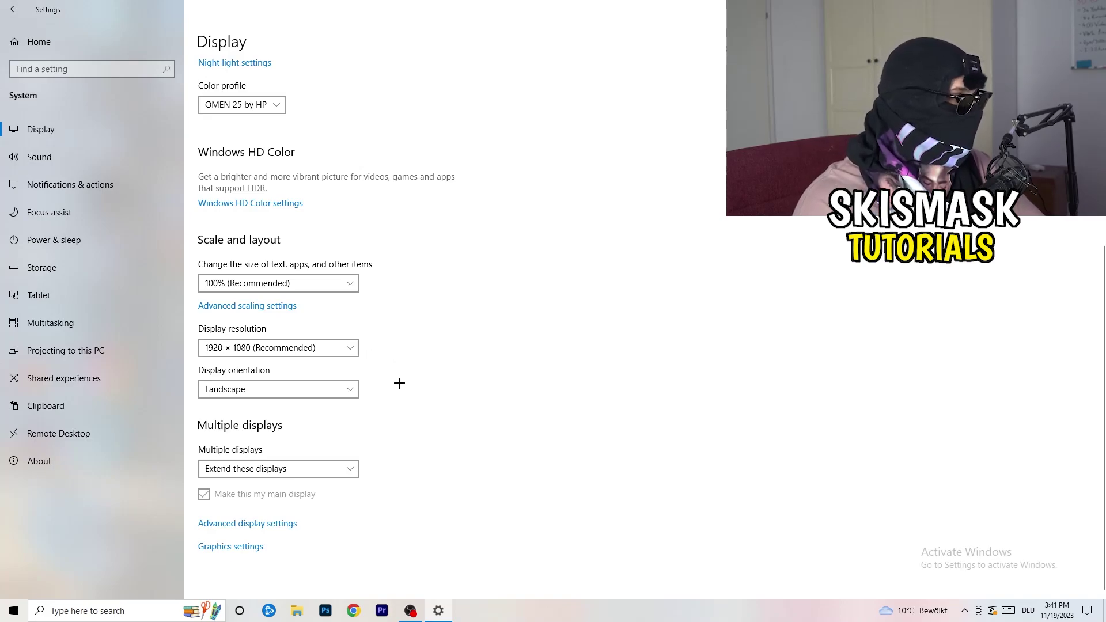
Configure Storage Sense to run every week and turn off deleting temporary files that apps aren't using.
left_click(81, 260)
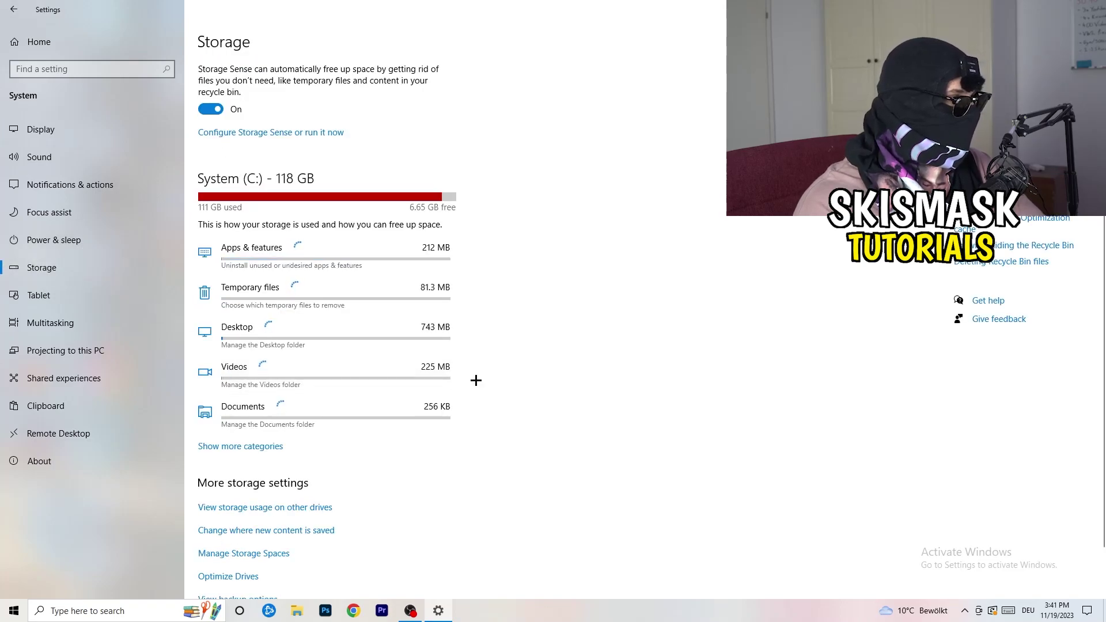
left_click(242, 136)
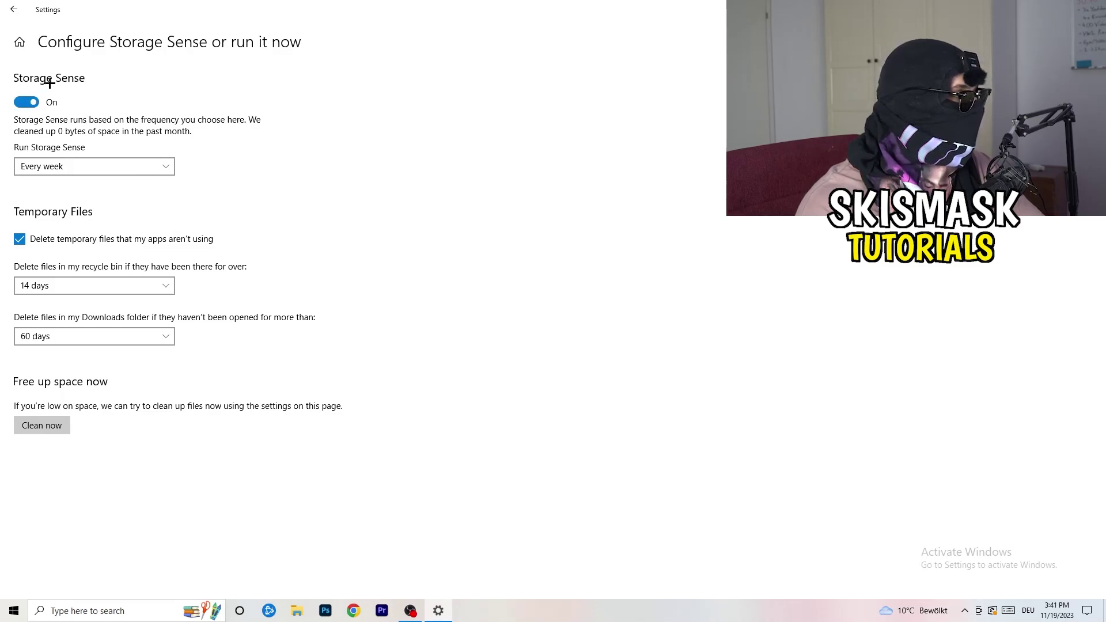
left_click(42, 166)
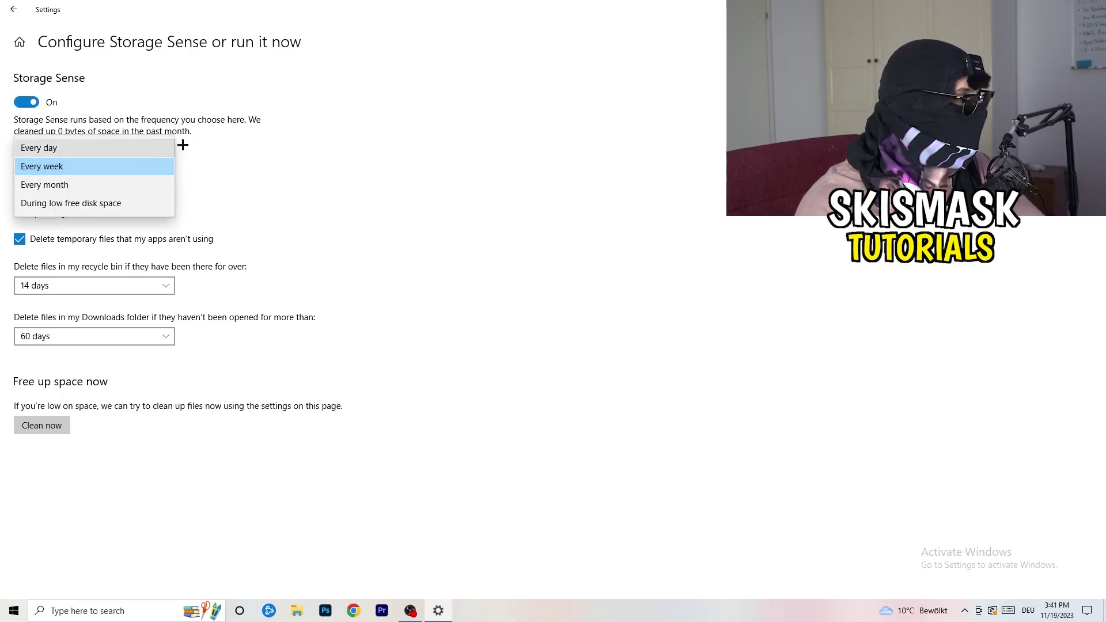
left_click(139, 165)
left_click(155, 245)
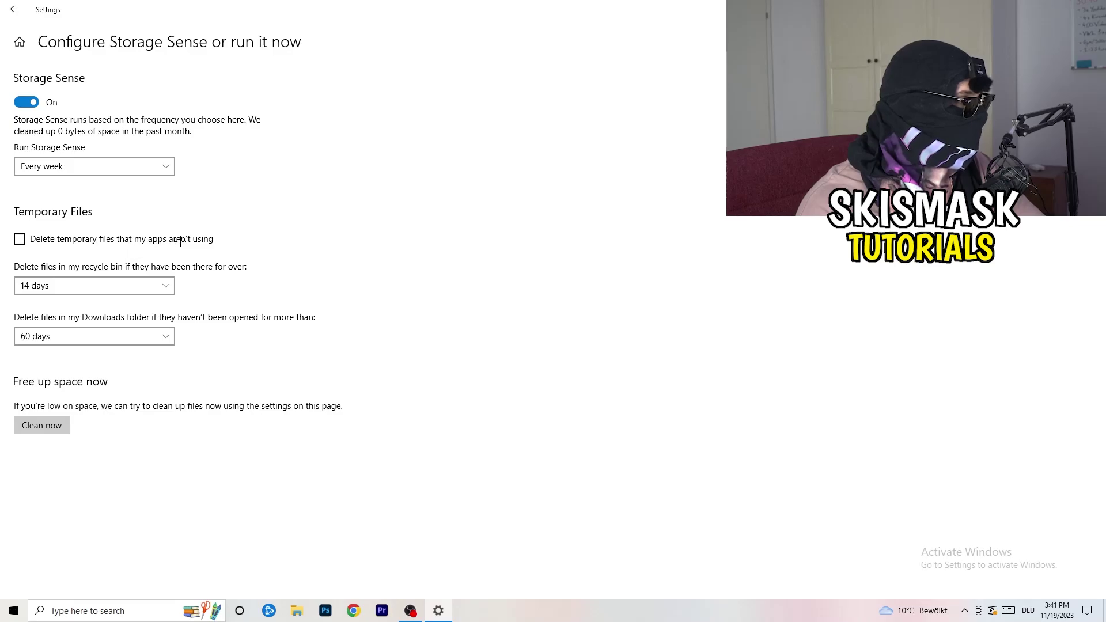
left_click(68, 283)
left_click(210, 360)
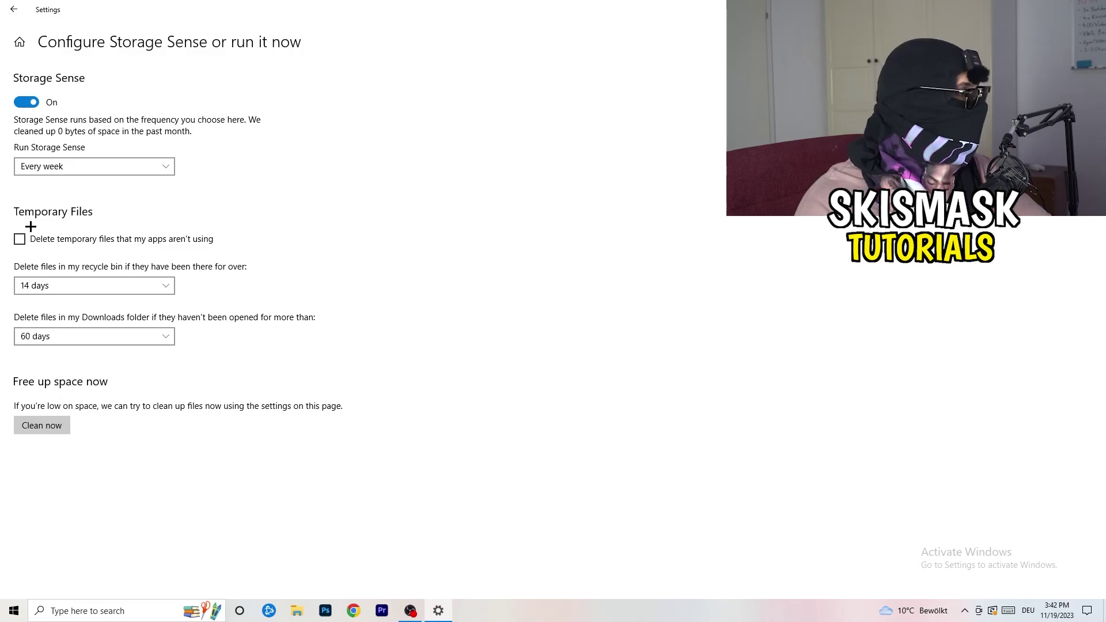
Go to the Power & sleep settings, open Power Options and collapse the additional power plans.
left_click(13, 9)
left_click(129, 247)
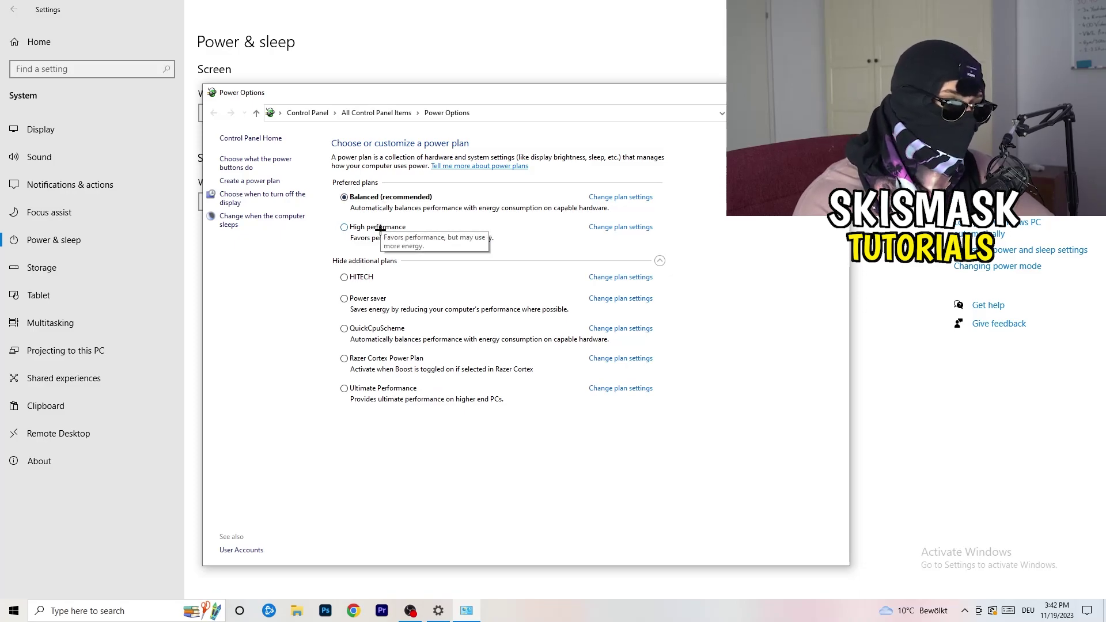
left_click(449, 262)
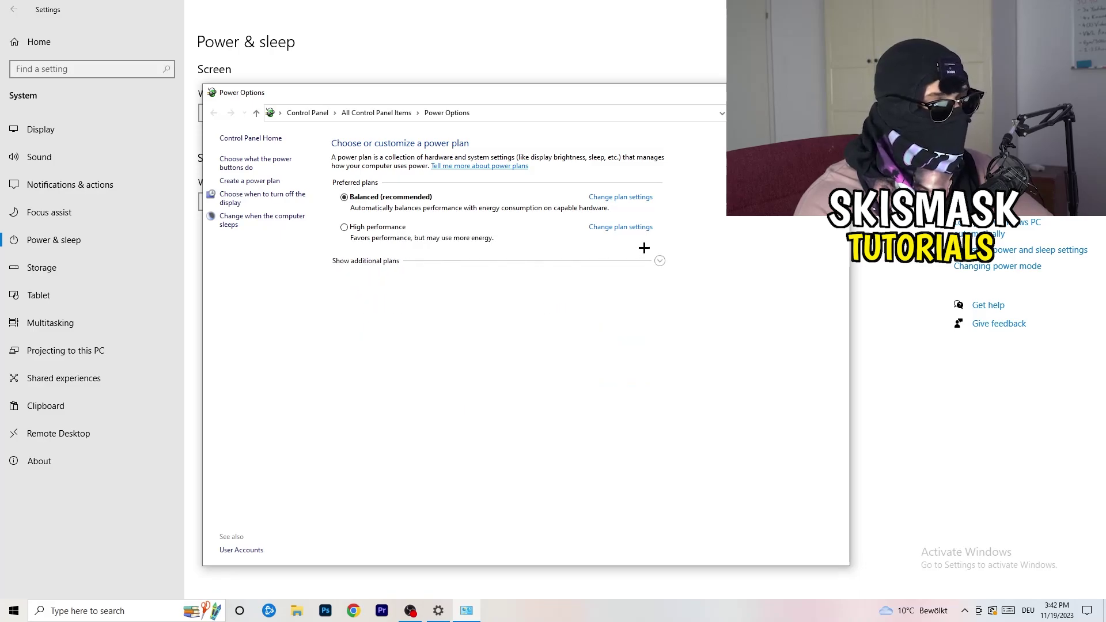
Expand the additional power plans to review them, and close Power Options and Settings.
left_click(659, 261)
left_click(660, 261)
left_click(660, 261)
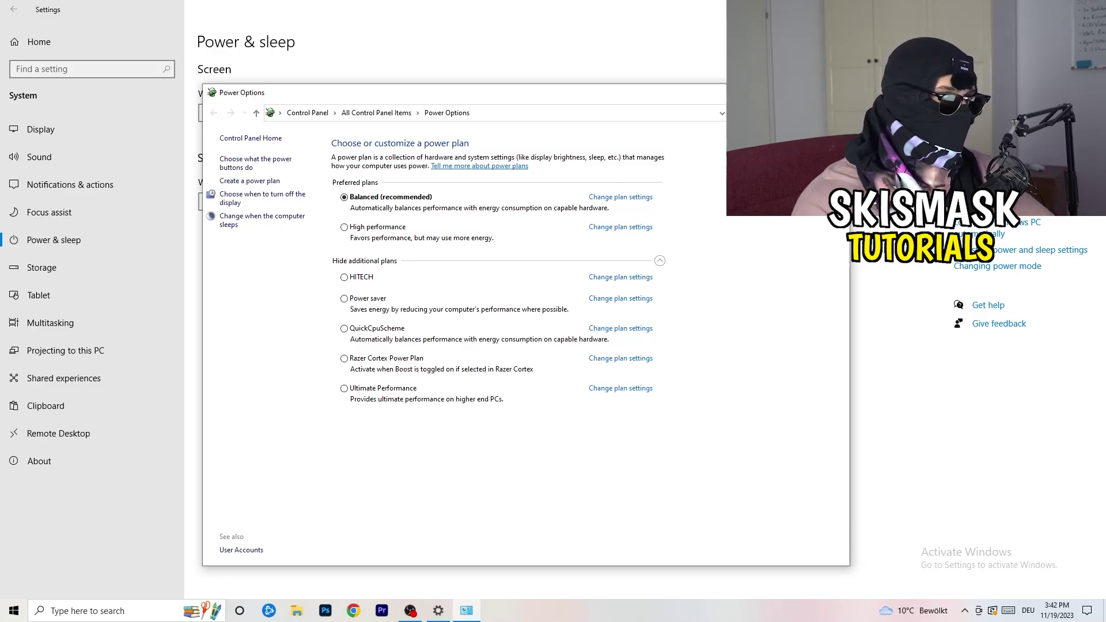
key("alt+F4")
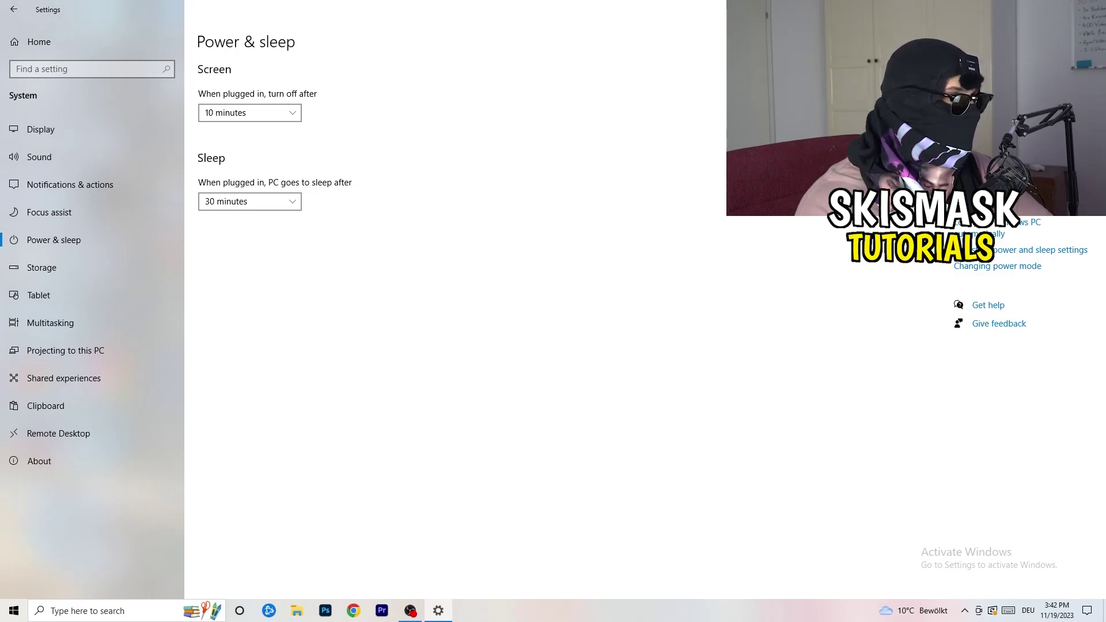
key("alt+F4")
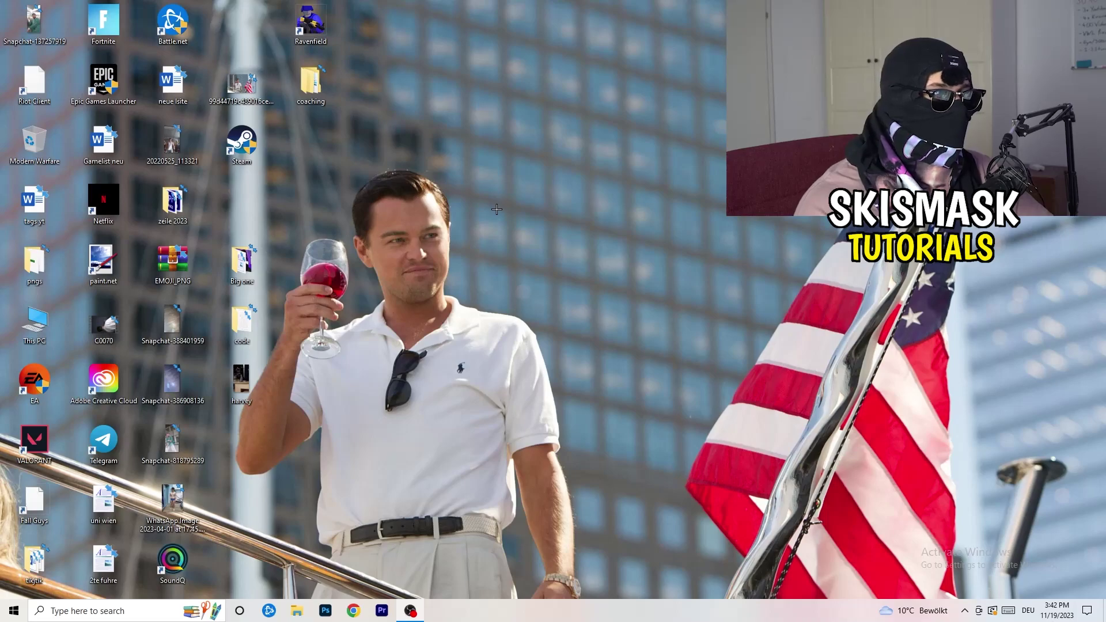
Move the Steam shortcut to an empty area of the desktop and open the compatibility settings in its properties.
left_click_drag(254, 154, 599, 215)
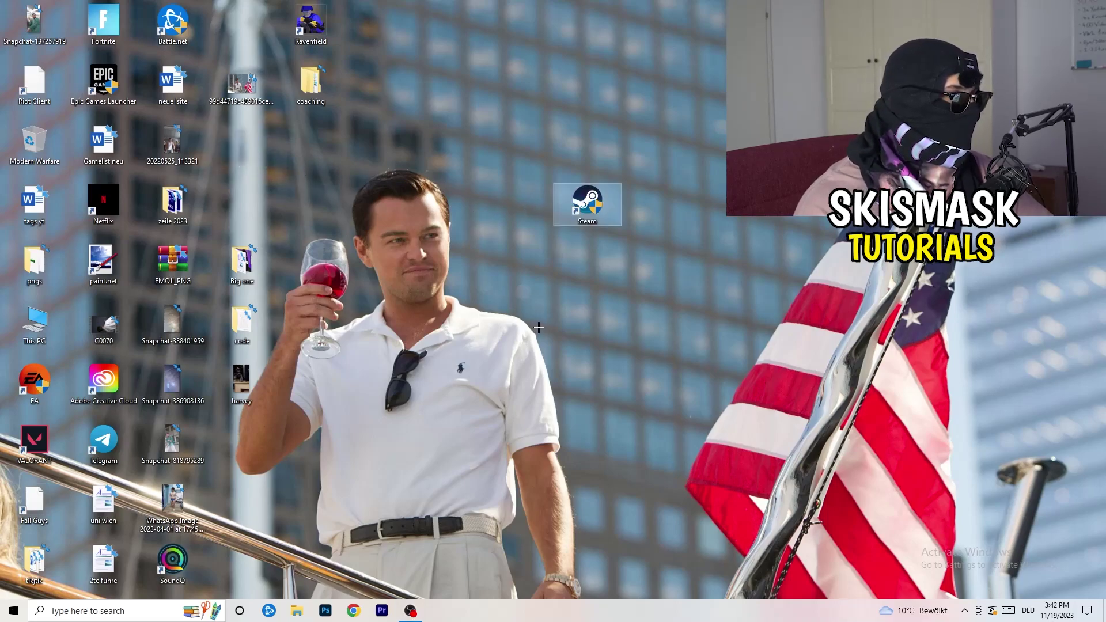
right_click(578, 206)
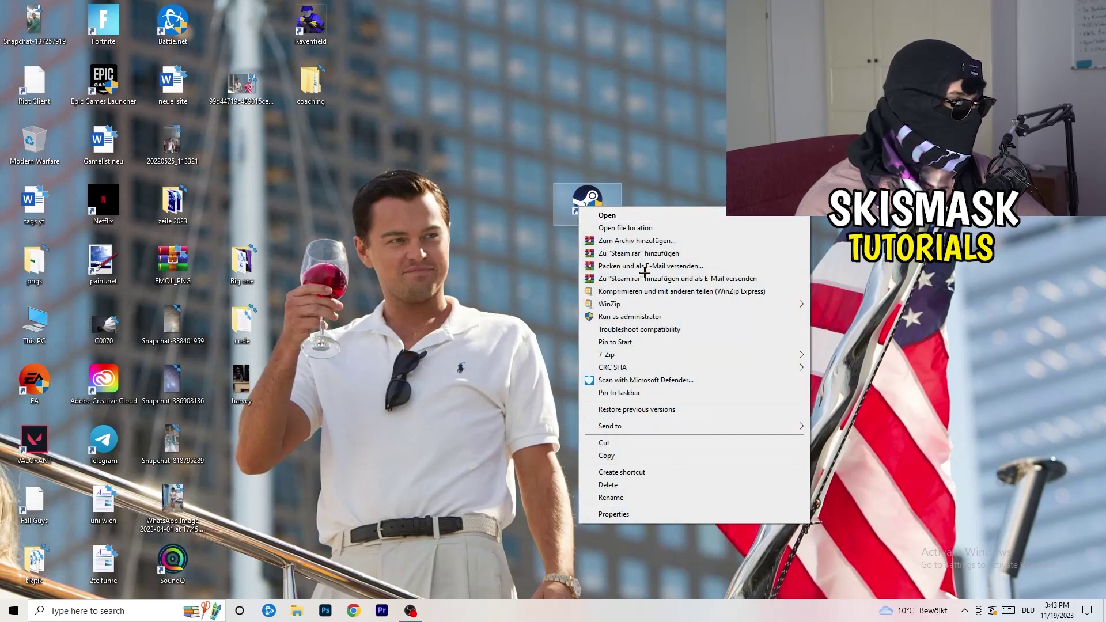
left_click(632, 514)
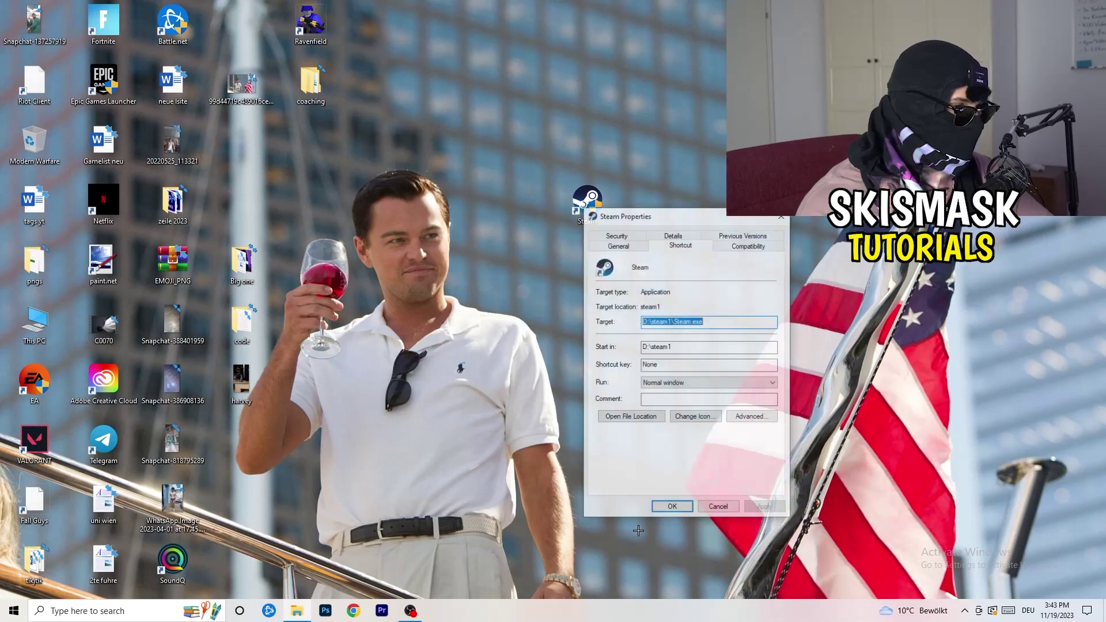
left_click_drag(642, 216, 534, 162)
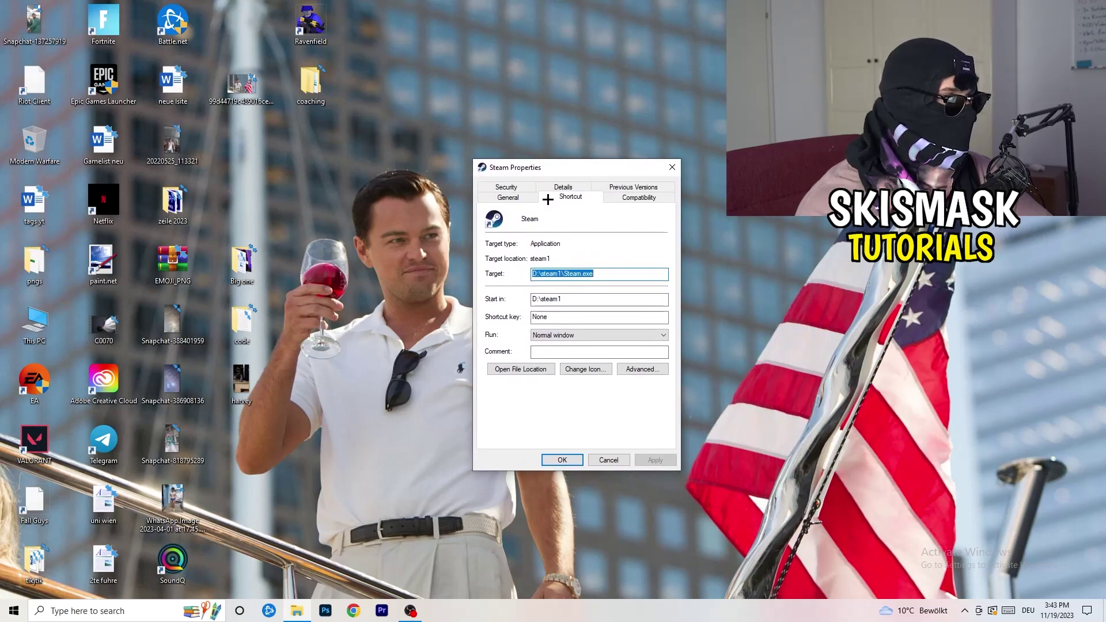
left_click(653, 199)
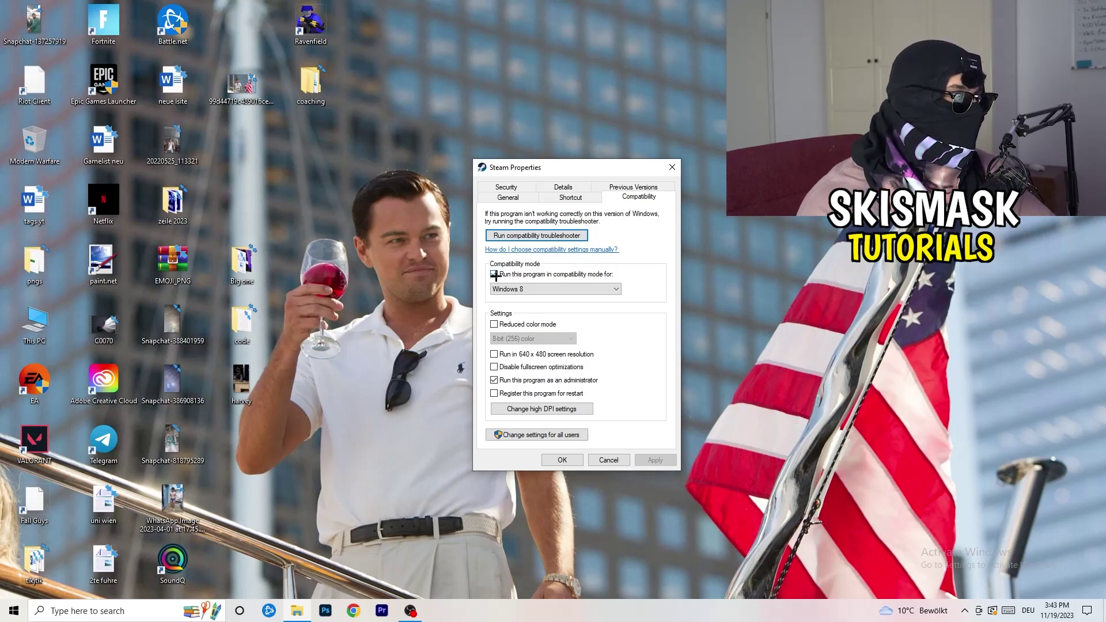
Enable compatibility mode for Windows 8 on the Steam shortcut, apply the setting and close its properties.
left_click(605, 275)
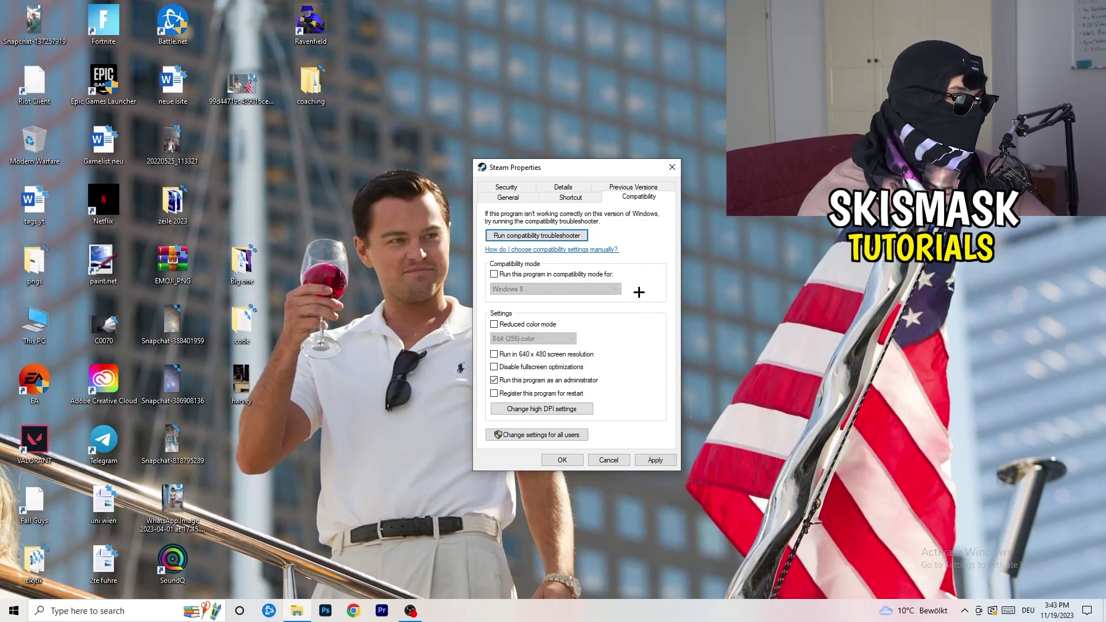
left_click(495, 275)
left_click(538, 289)
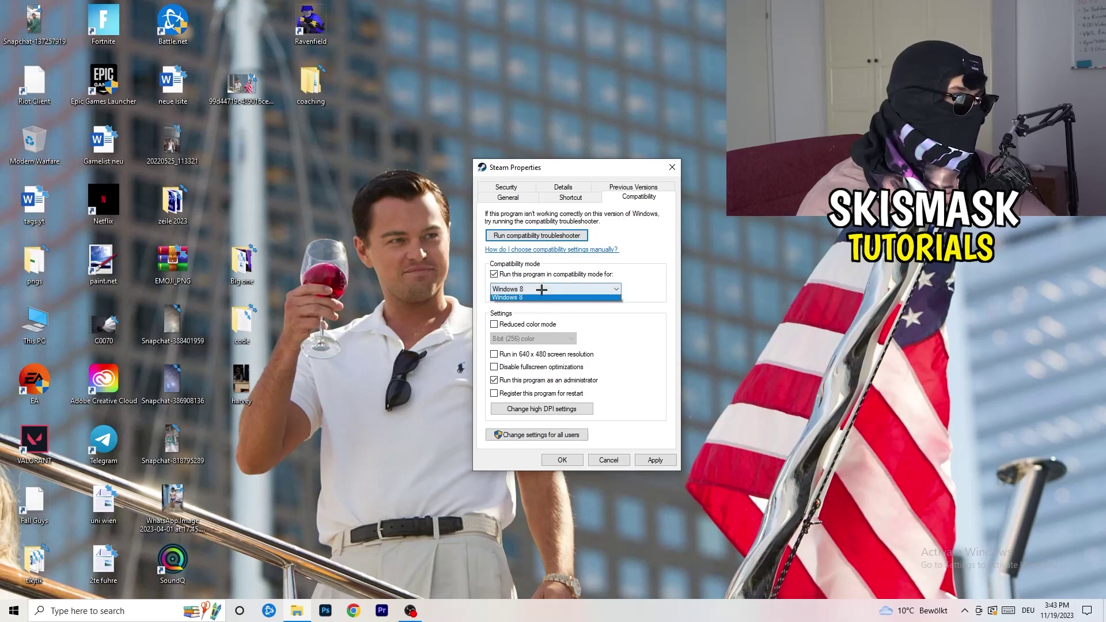
left_click(647, 266)
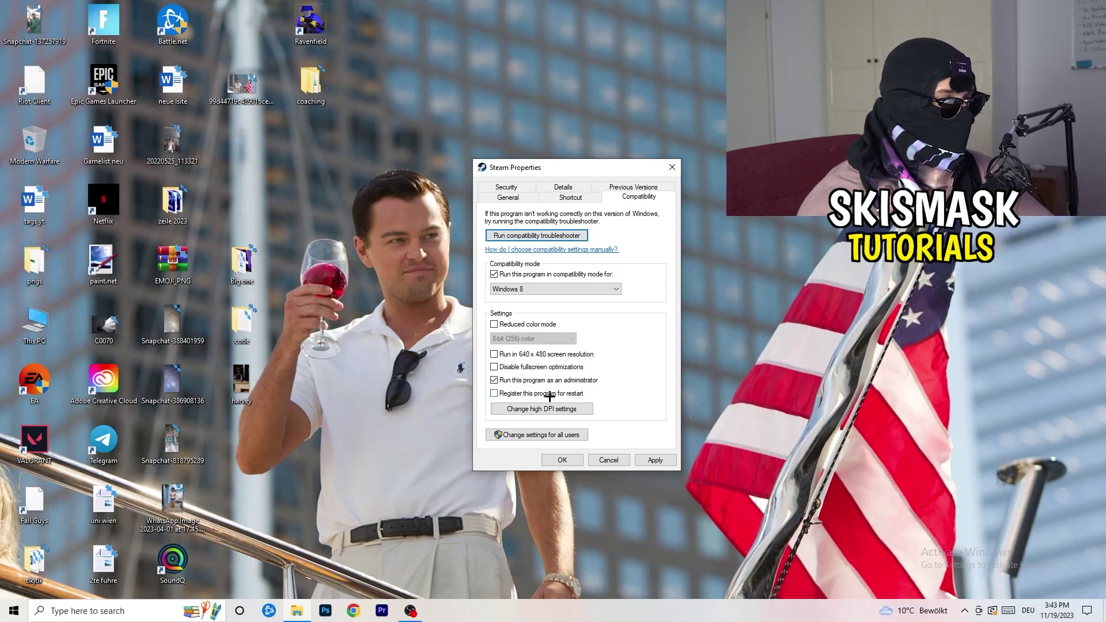
left_click(655, 459)
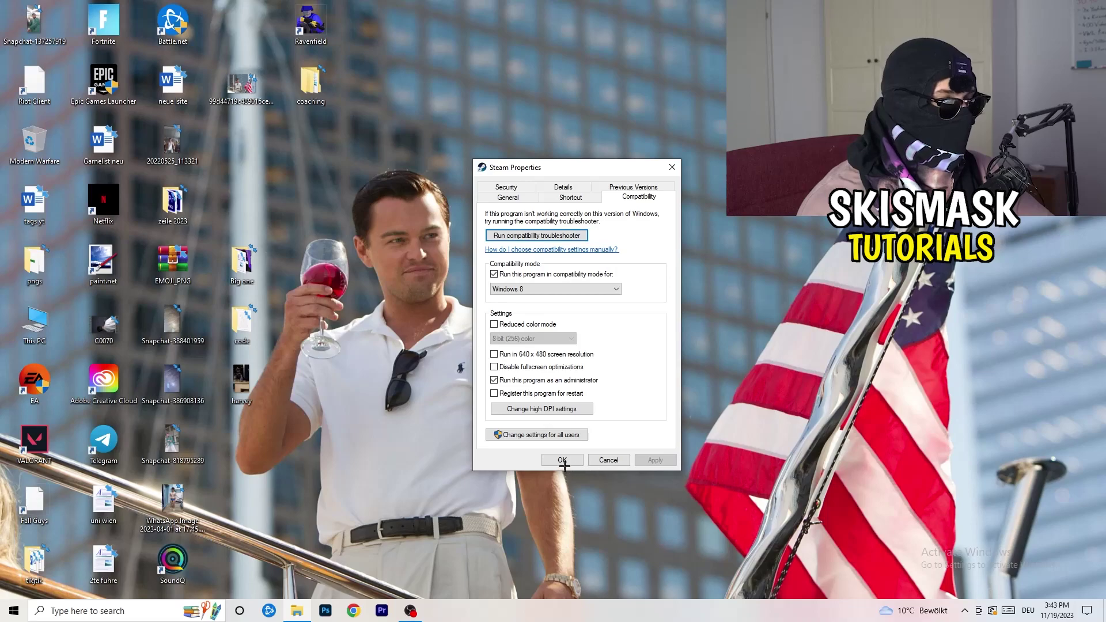
left_click(562, 460)
left_click_drag(580, 195, 661, 249)
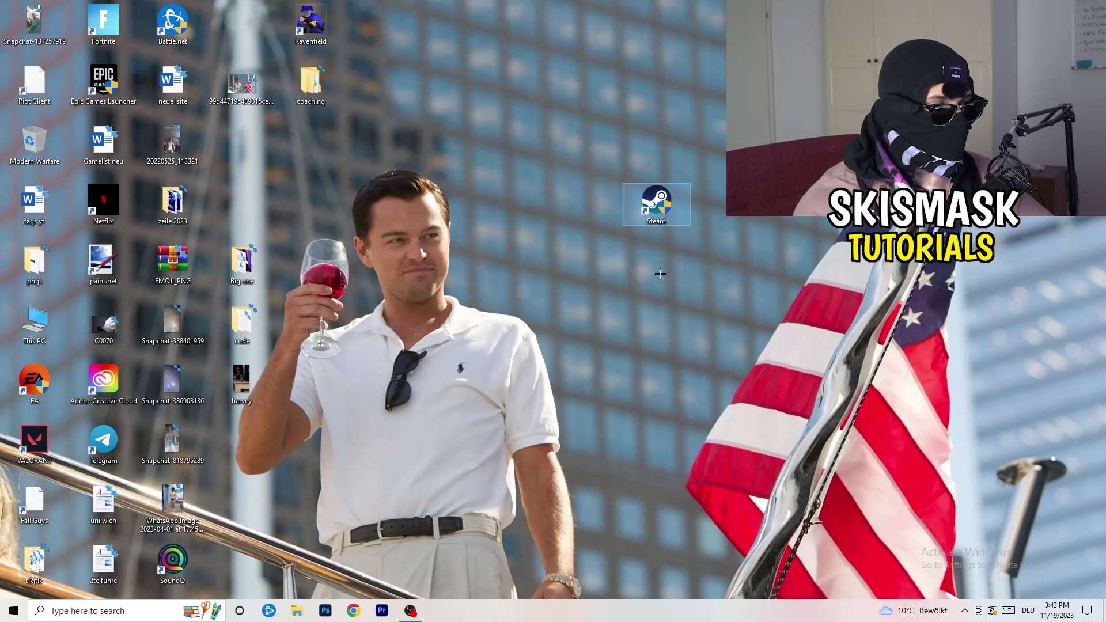
left_click(671, 353)
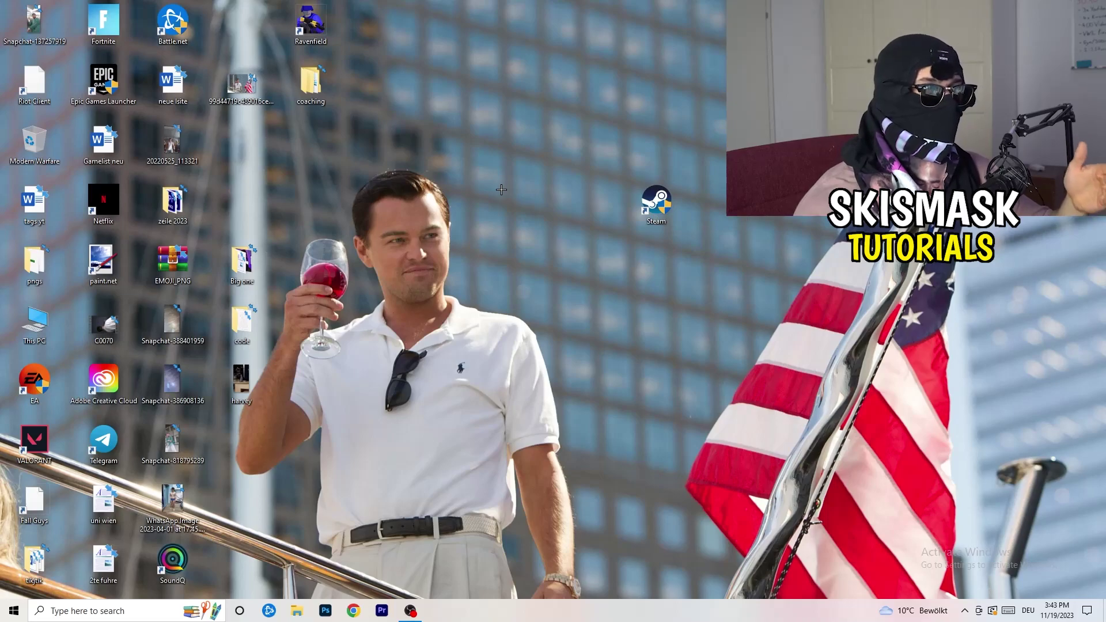
left_click(661, 213)
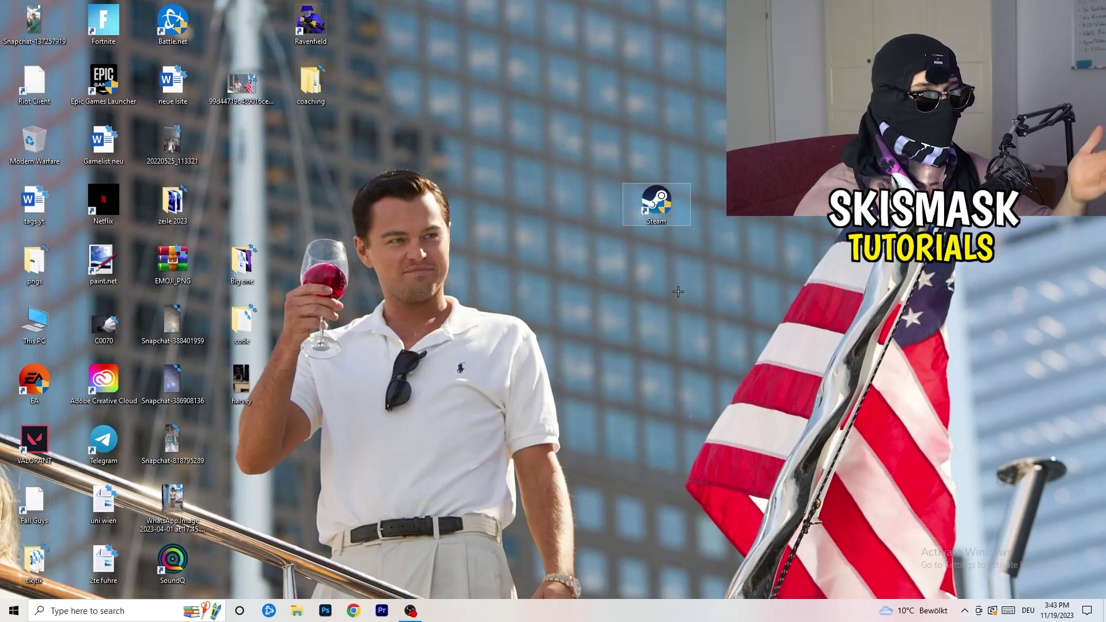
right_click(655, 201)
left_click(524, 245)
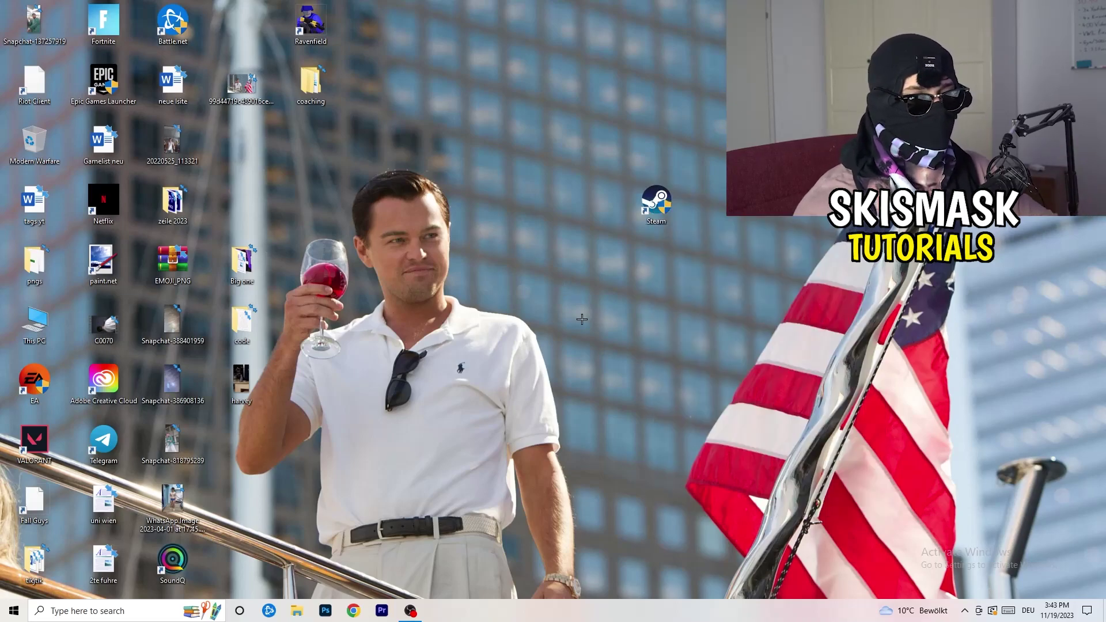
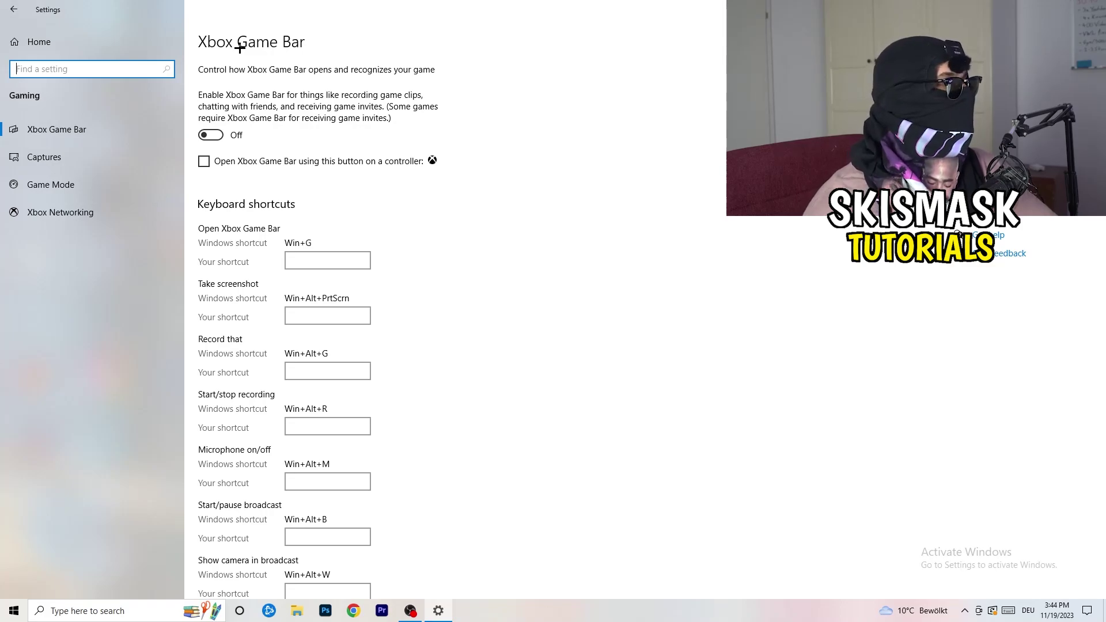
Examine the background recording, audio and video options in the Captures settings, and check the Game Mode setting.
left_click(108, 165)
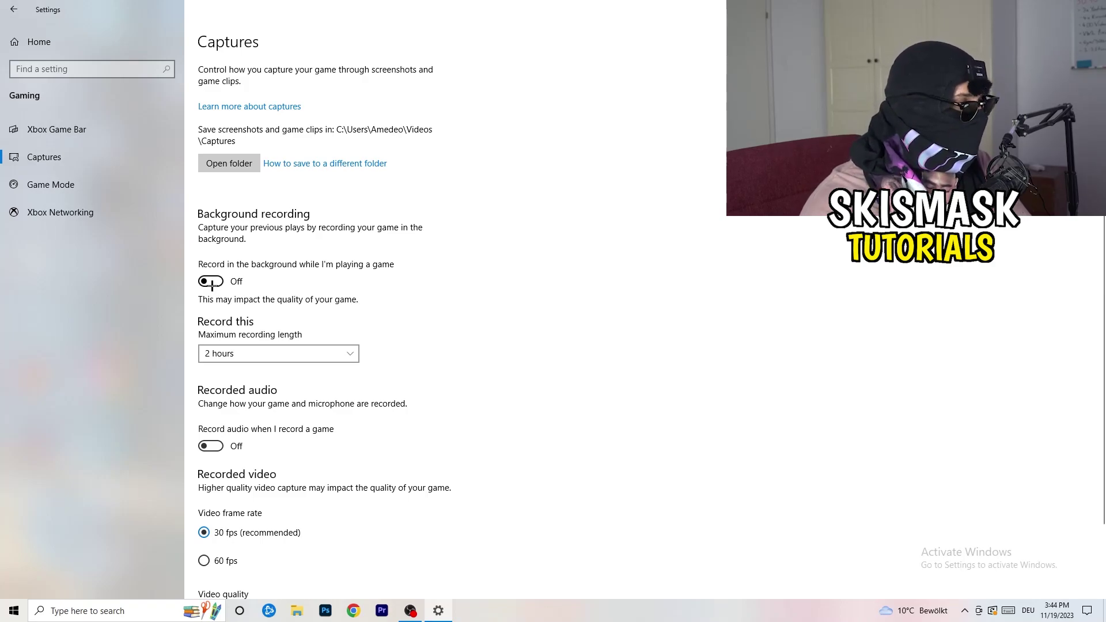
scroll(259, 346, "down", 3)
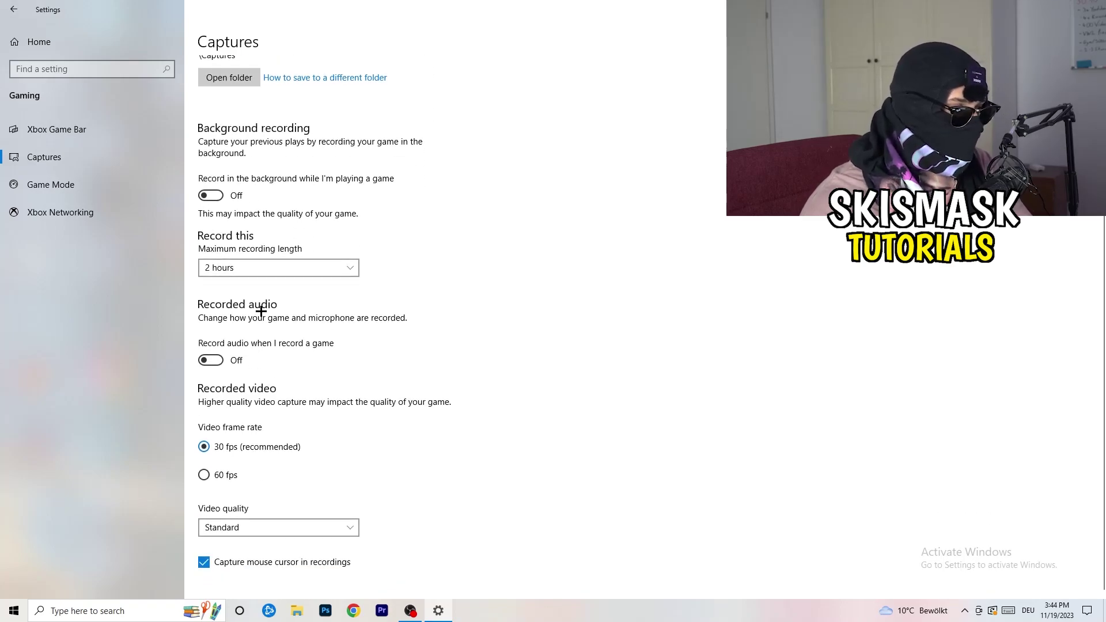
scroll(355, 465, "up", 2)
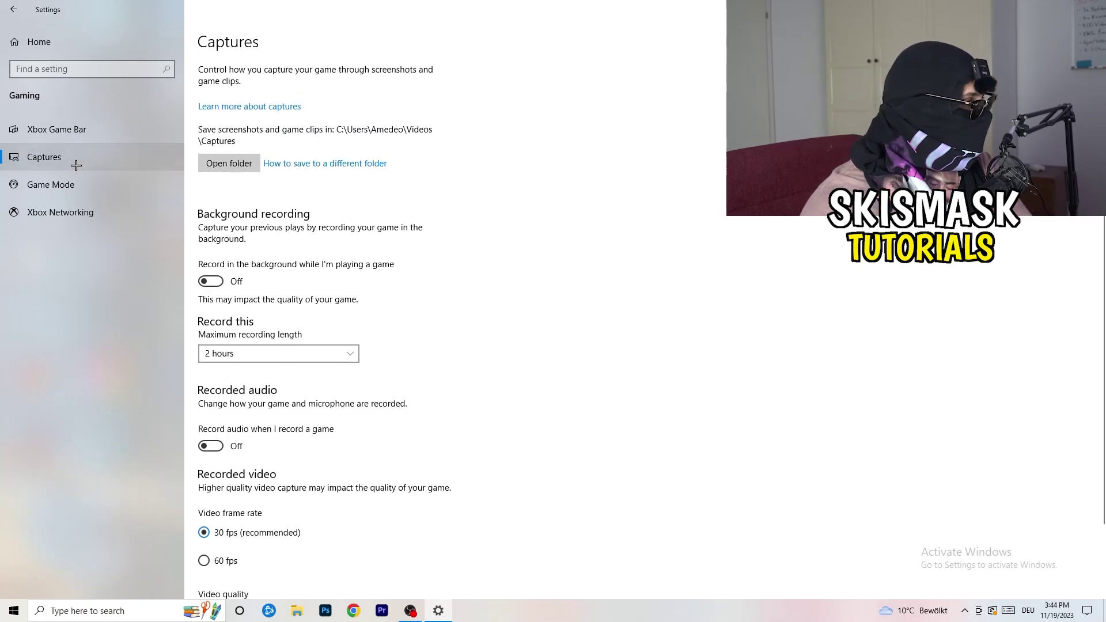
left_click(58, 184)
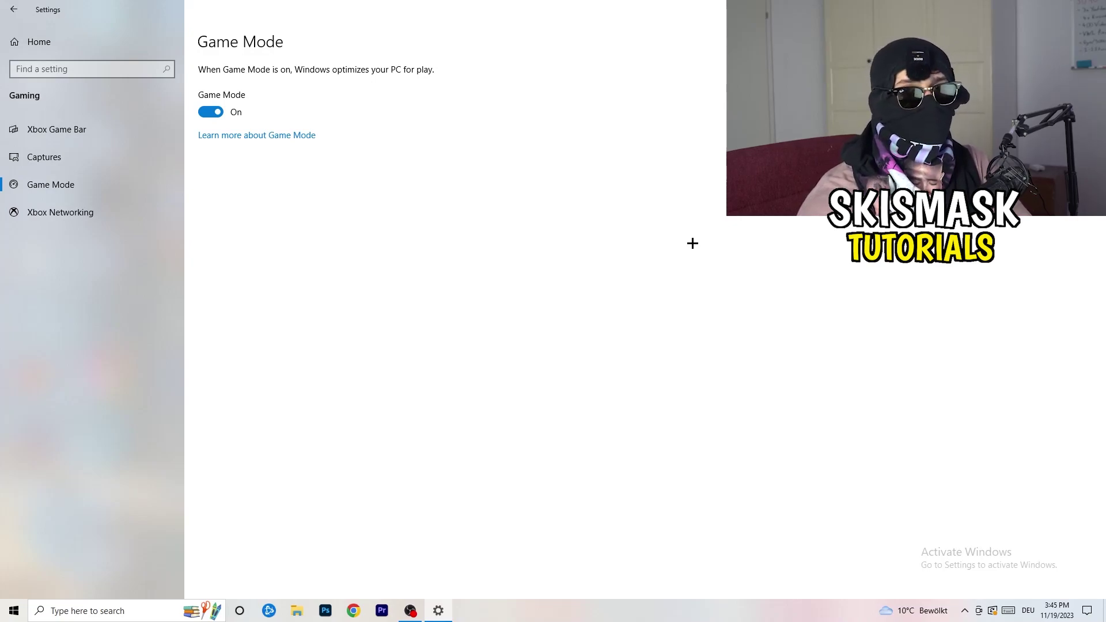
Return to the Settings home page and open Update & Security.
left_click(12, 7)
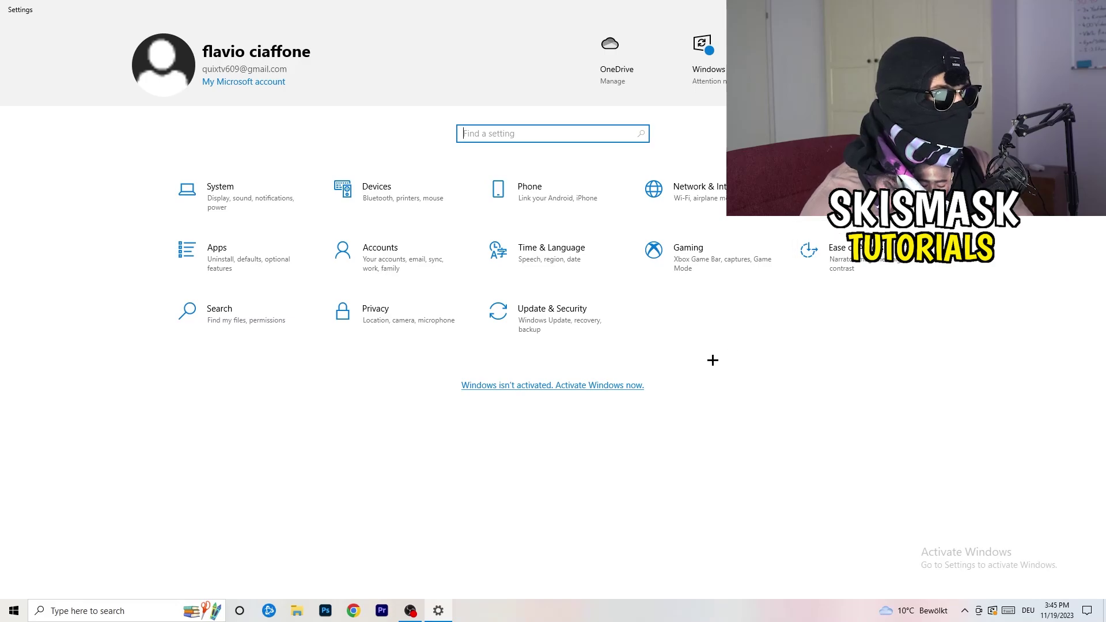
left_click(542, 315)
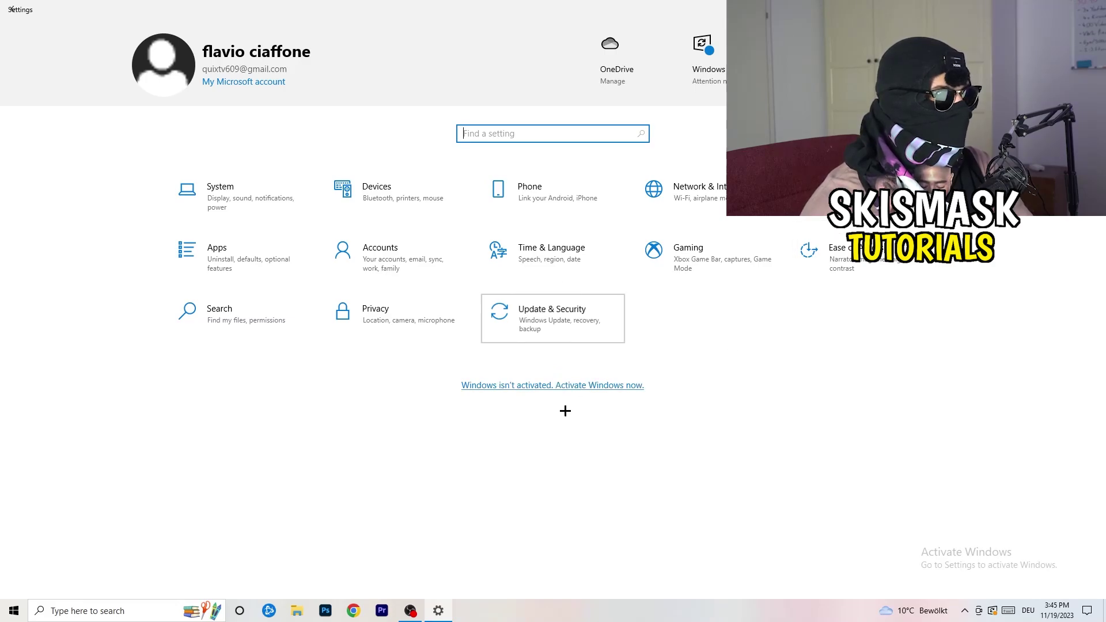